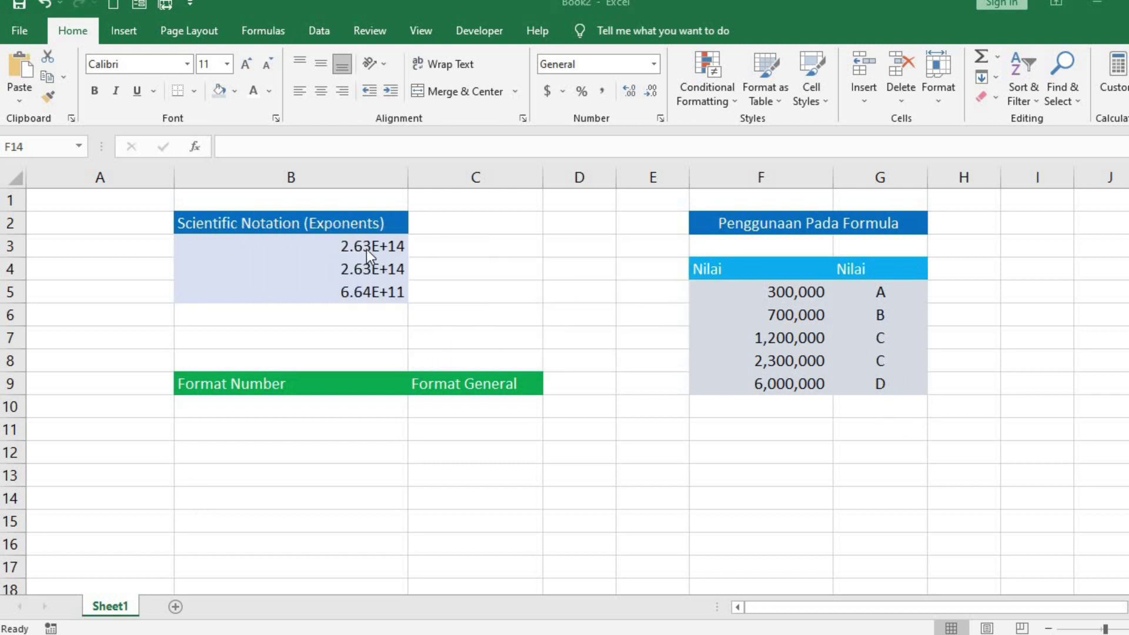
# - Format the scientific notation values in B3:B5 as Number with no decimal places
pyautogui.click(369, 247)
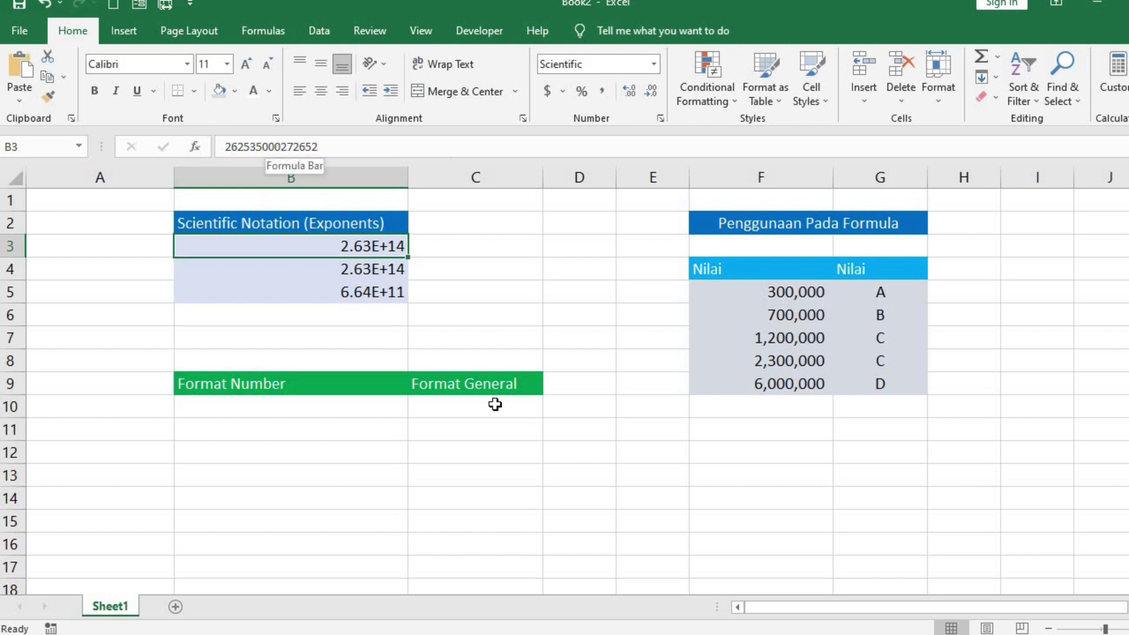
pyautogui.click(461, 291)
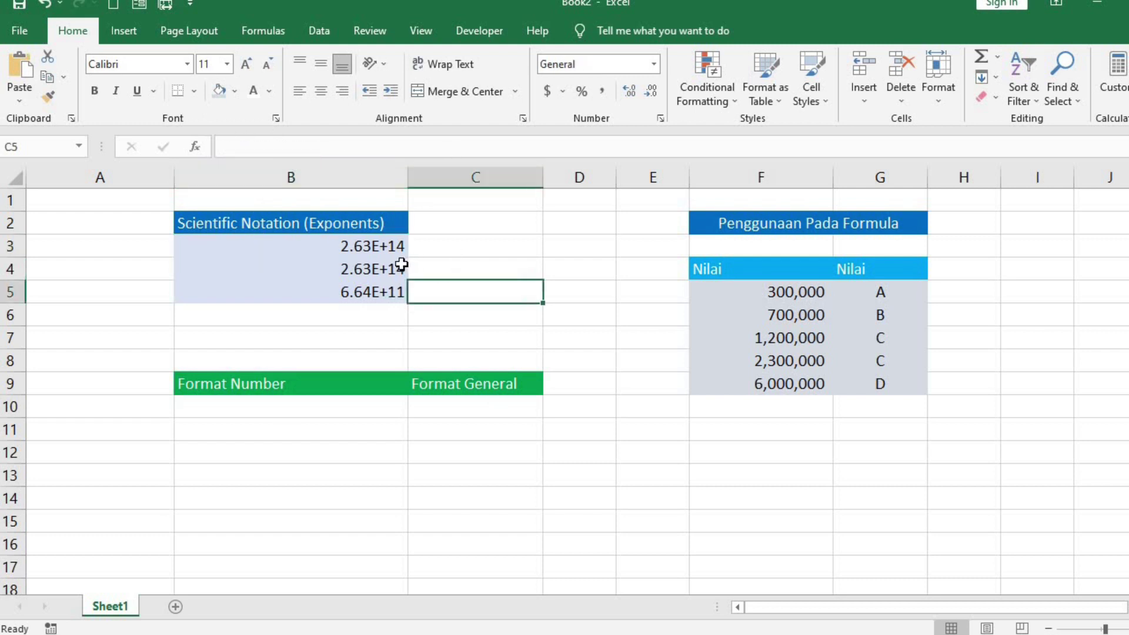
pyautogui.click(373, 247)
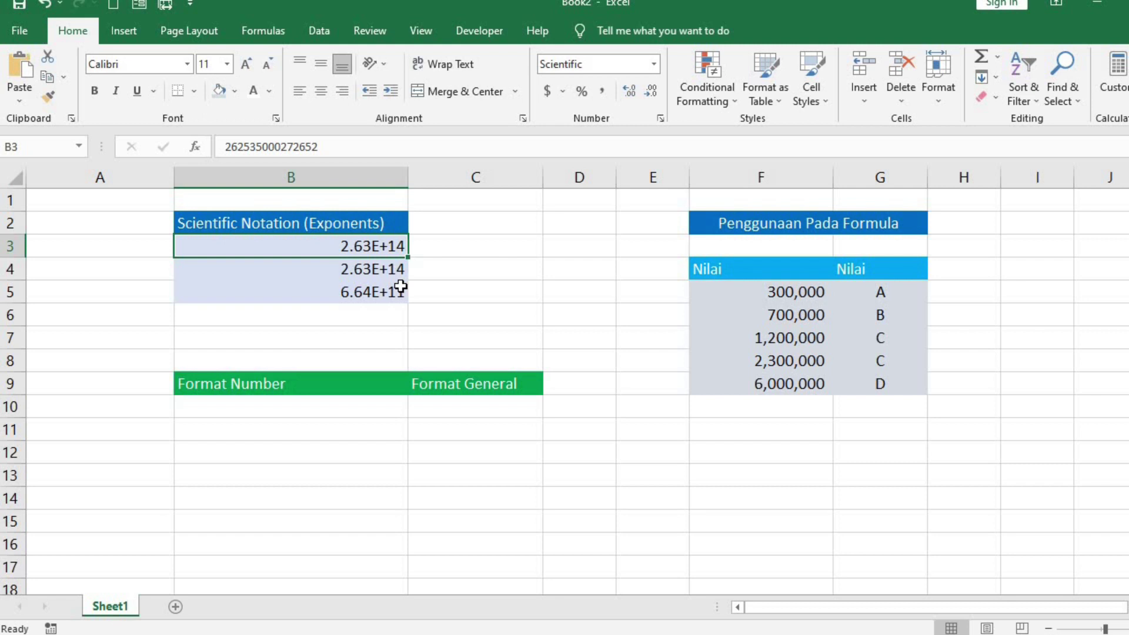
pyautogui.click(448, 288)
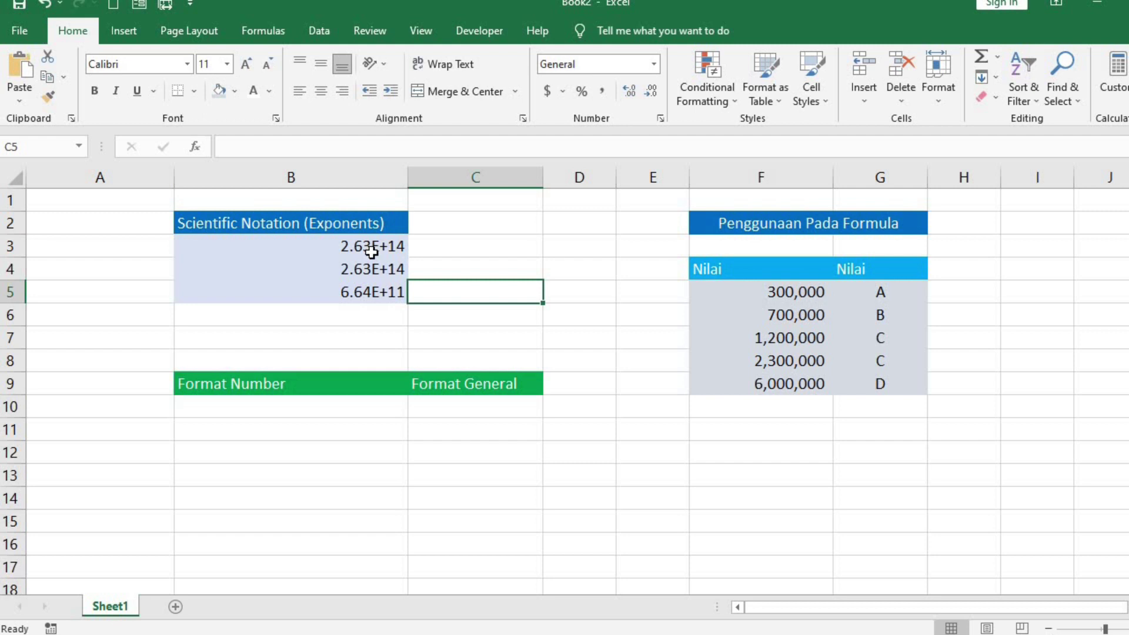
pyautogui.moveTo(373, 249); pyautogui.dragTo(373, 291)
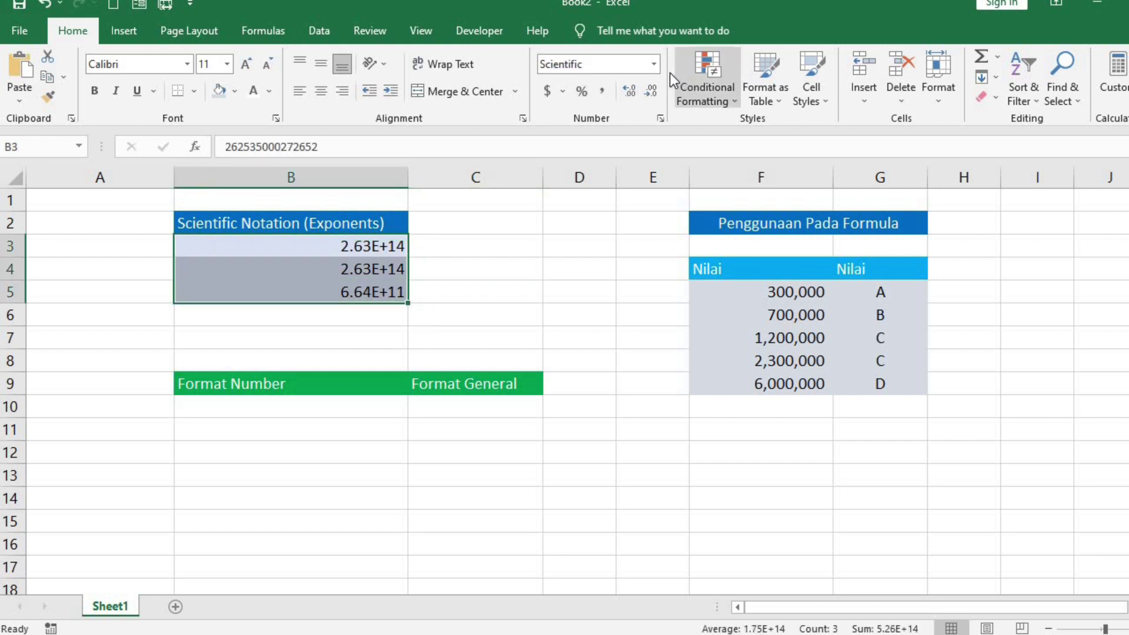
pyautogui.click(653, 64)
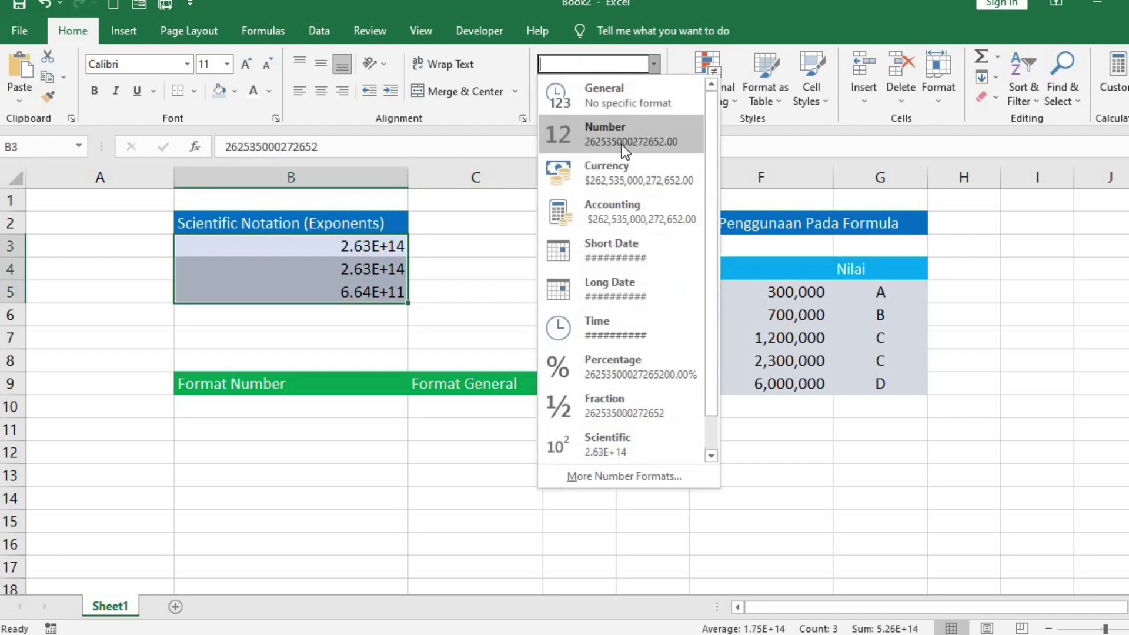
pyautogui.click(625, 148)
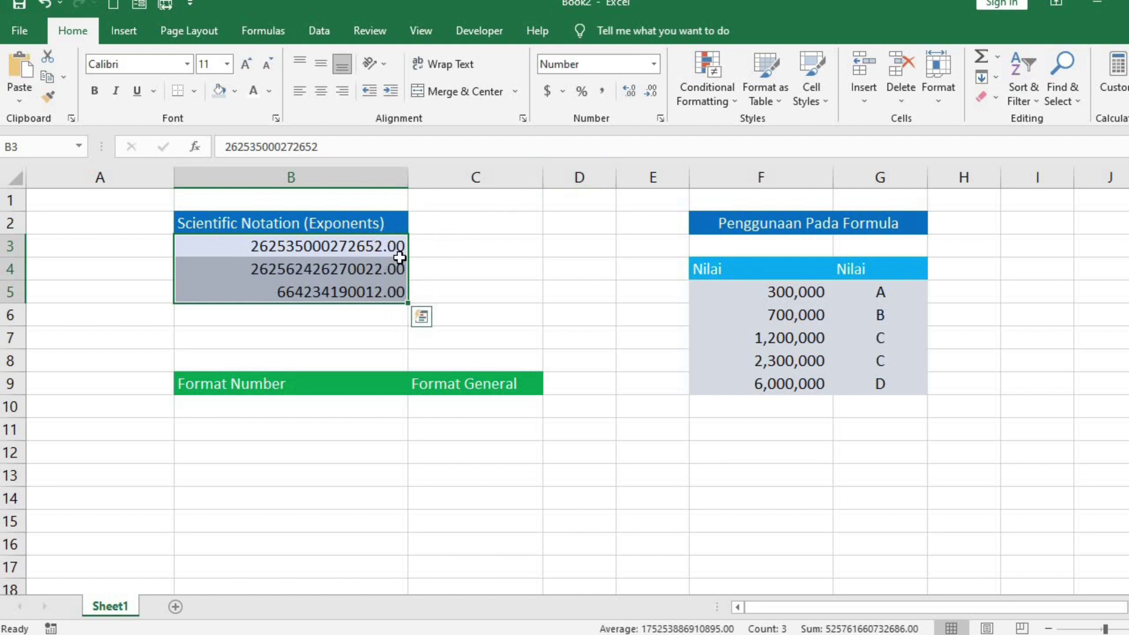
pyautogui.click(650, 91)
pyautogui.click(650, 91)
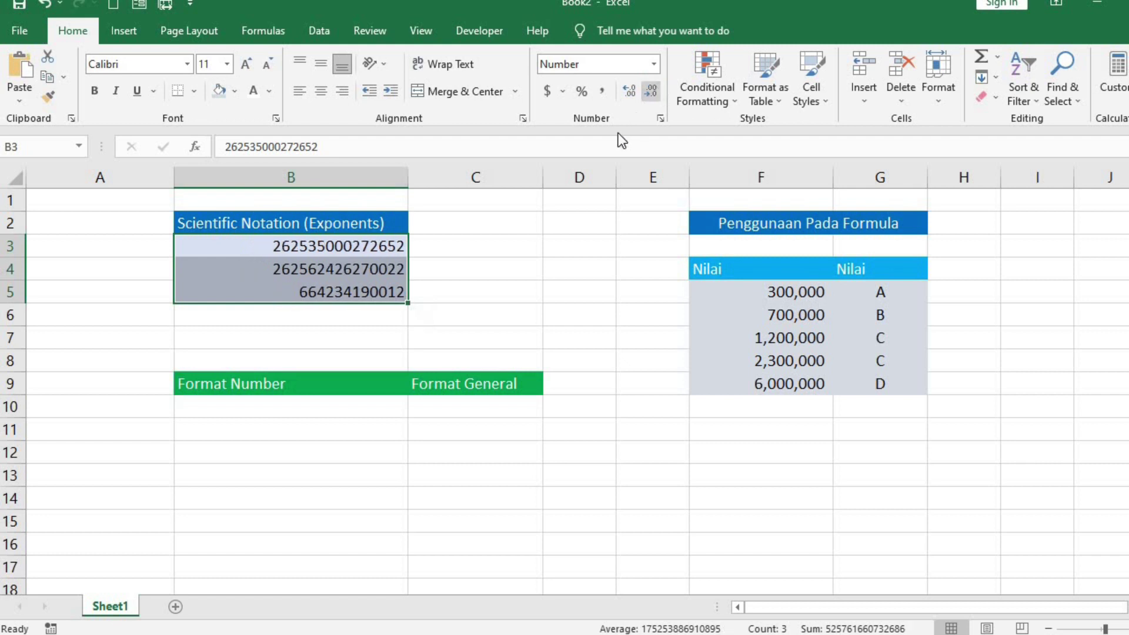
pyautogui.click(519, 272)
pyautogui.click(380, 249)
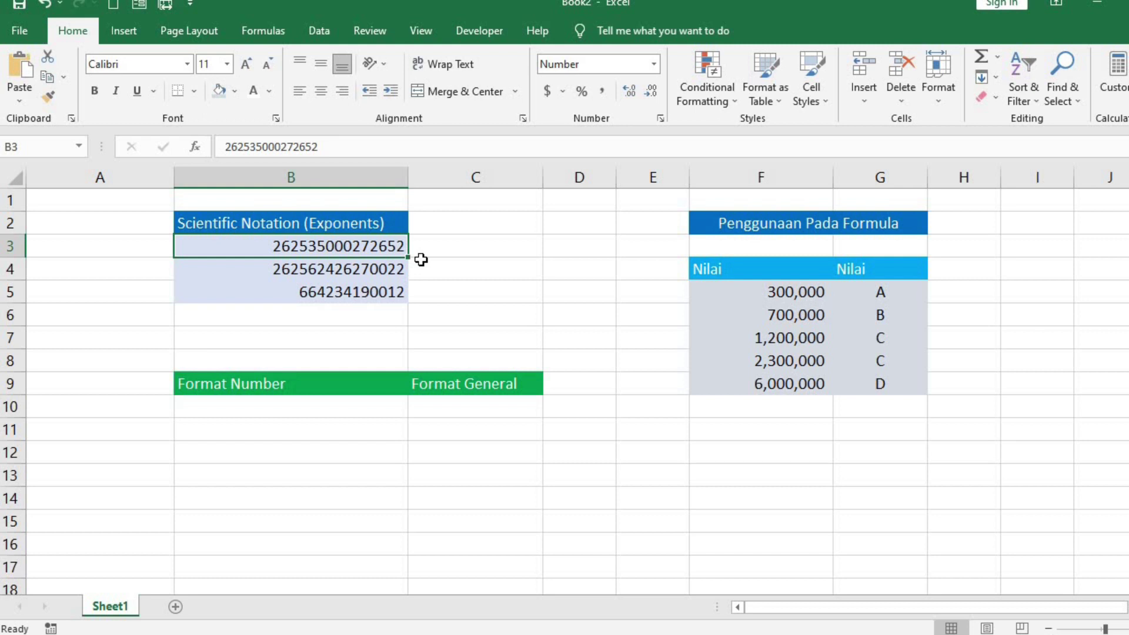
# - Enter 1000, 2000, 1000000 and 100000 in cells A10 to A13
pyautogui.click(144, 405)
pyautogui.write('1000')
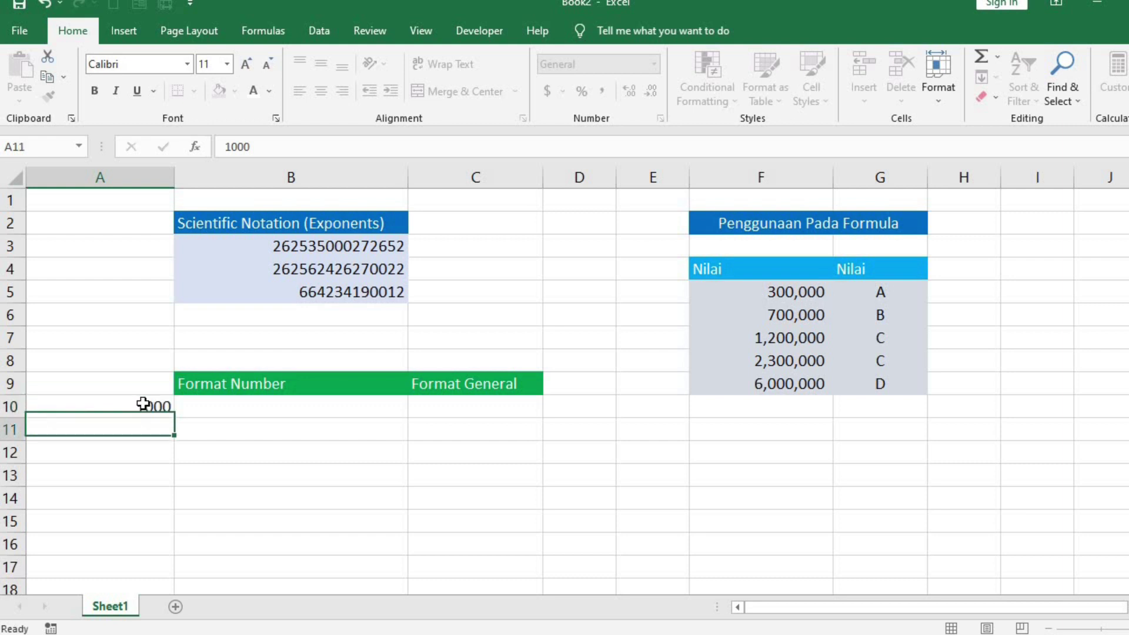
pyautogui.press('Return')
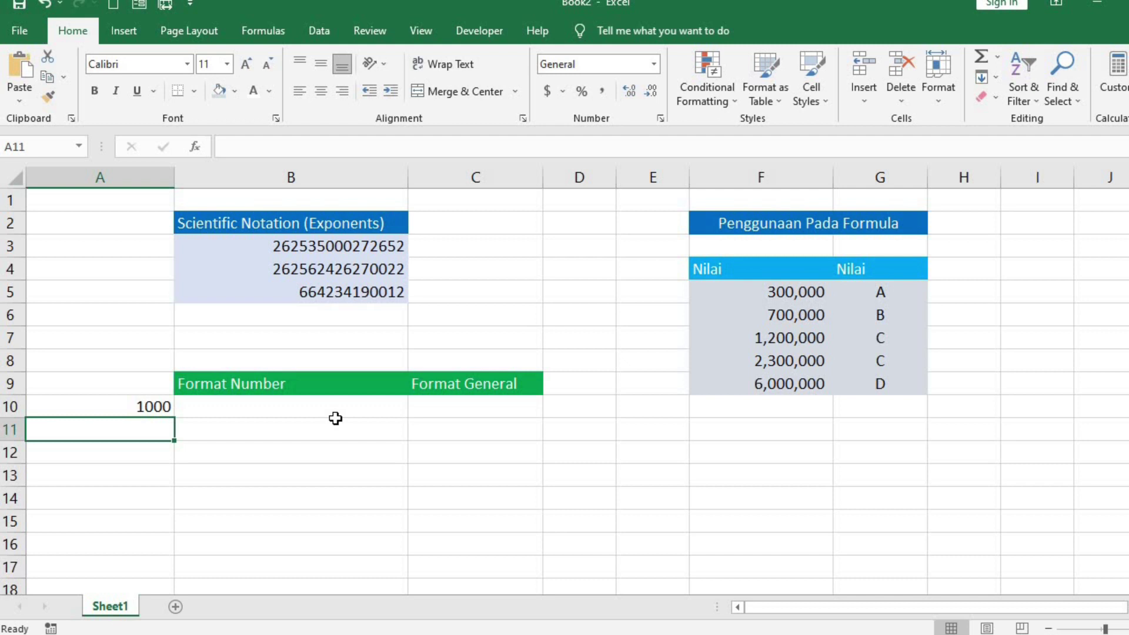
pyautogui.write('2000')
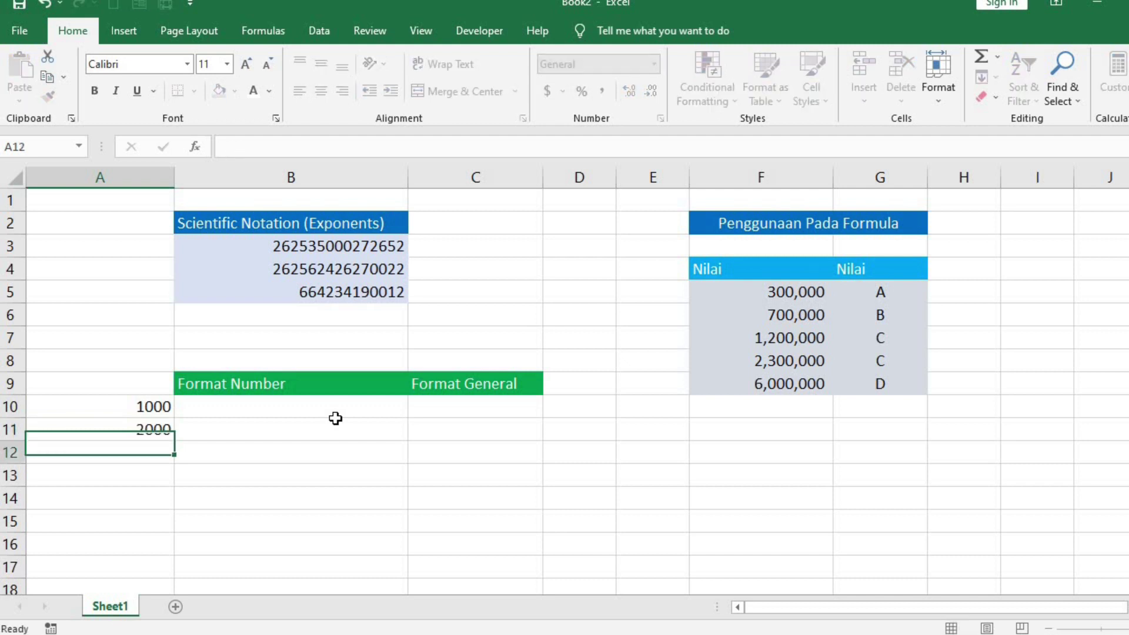
pyautogui.press('Return')
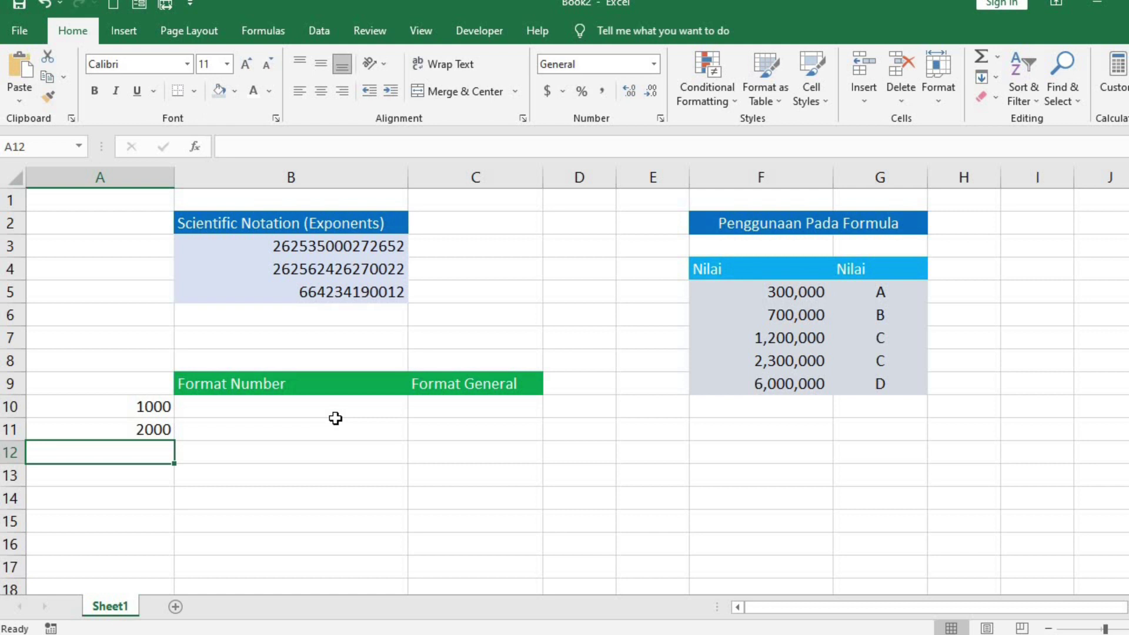
pyautogui.write('1')
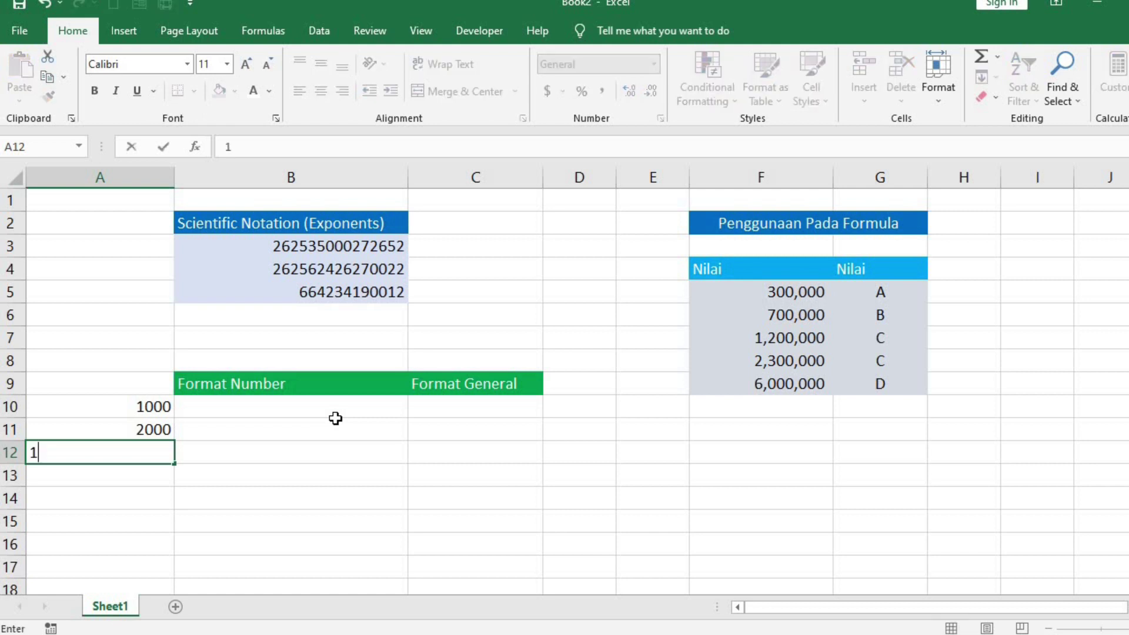
pyautogui.write('000000')
pyautogui.press('Return')
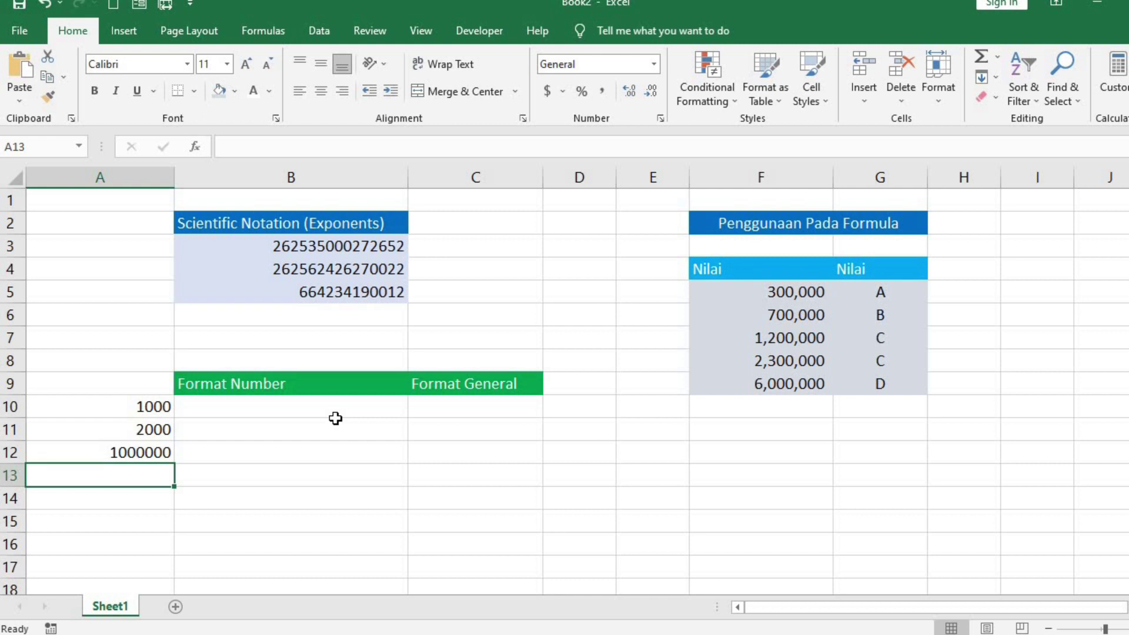
pyautogui.write('1')
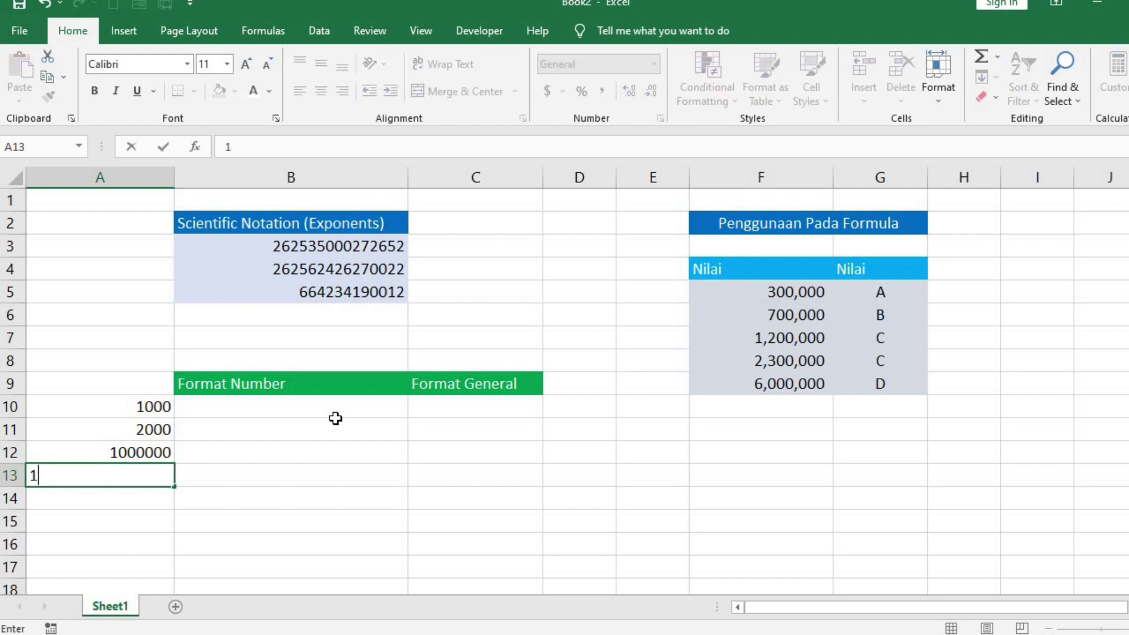
pyautogui.write('00000')
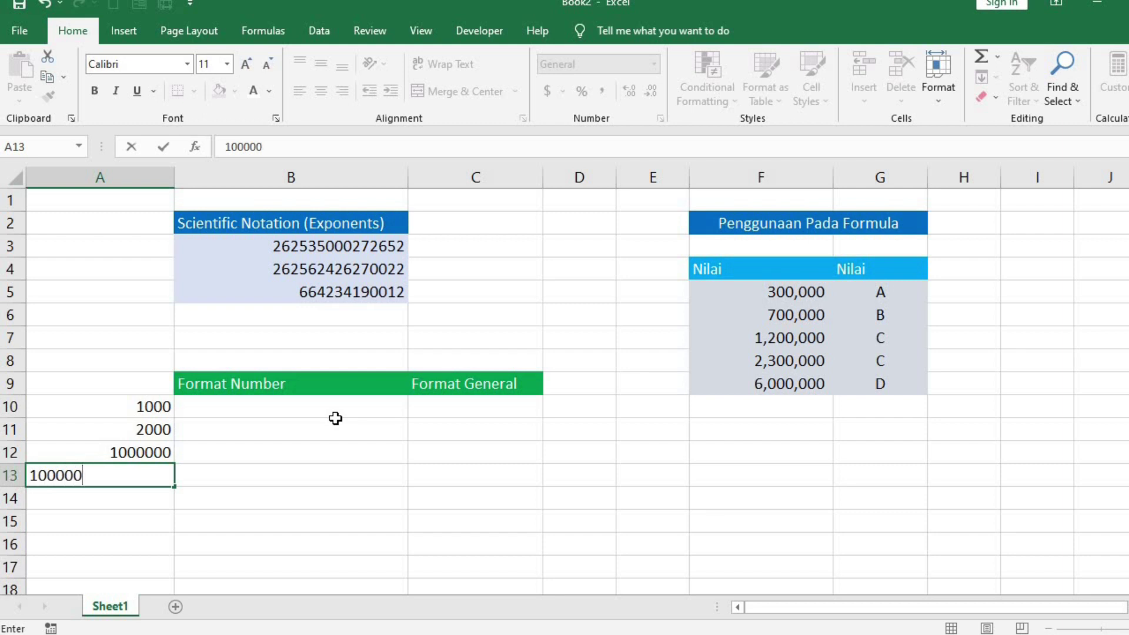
pyautogui.press('Return')
# - Format A10:A13 with thousands separators and no decimal places
pyautogui.moveTo(151, 405); pyautogui.dragTo(138, 473)
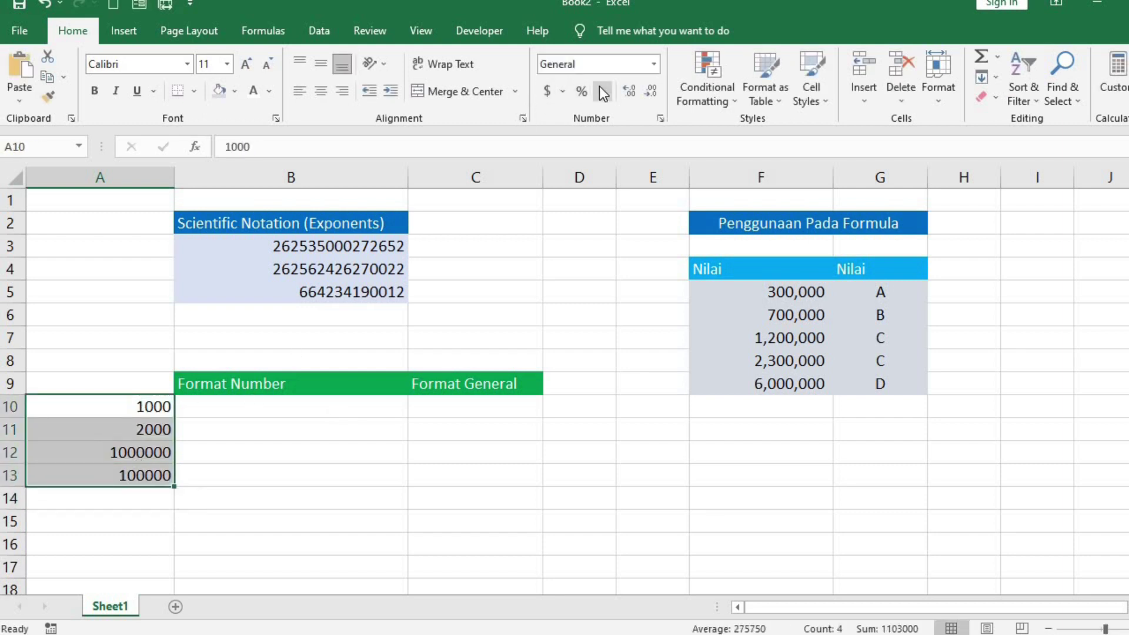
pyautogui.click(602, 91)
pyautogui.click(651, 91)
pyautogui.click(651, 91)
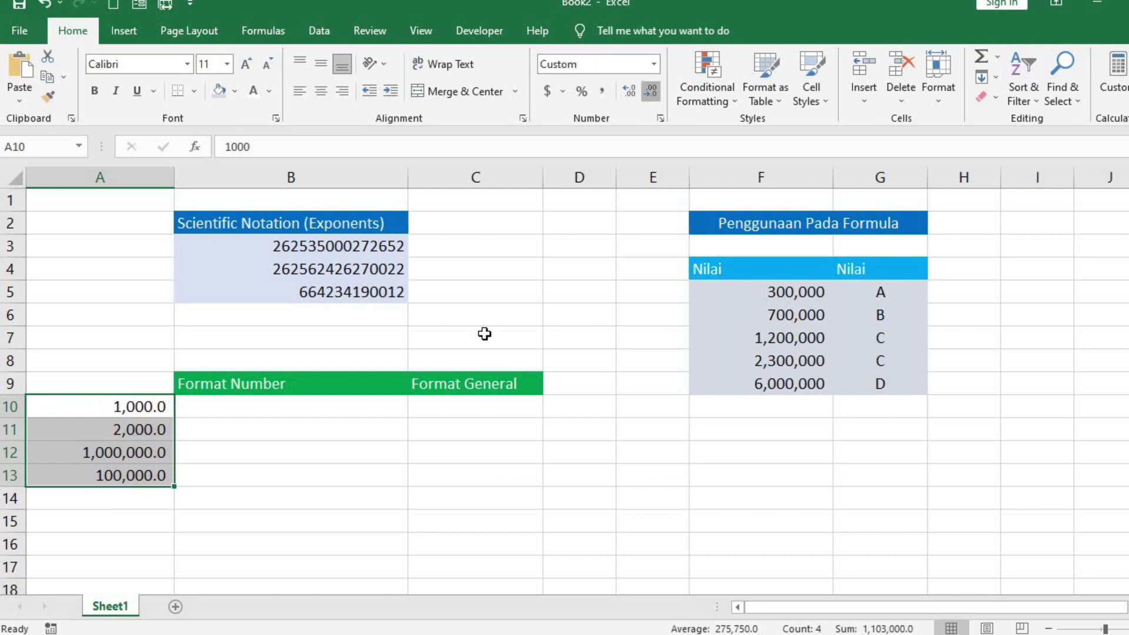
pyautogui.click(142, 508)
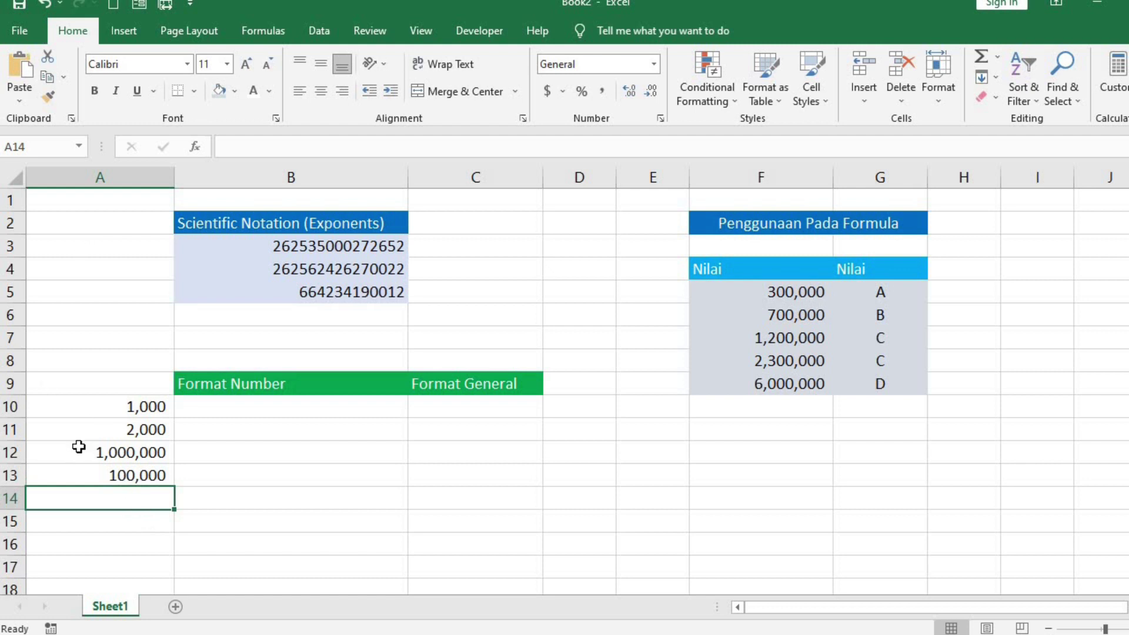
# - Enter 1E3, 2E3 and 1E6 in cells B10 to B12 under Format Number
pyautogui.click(239, 412)
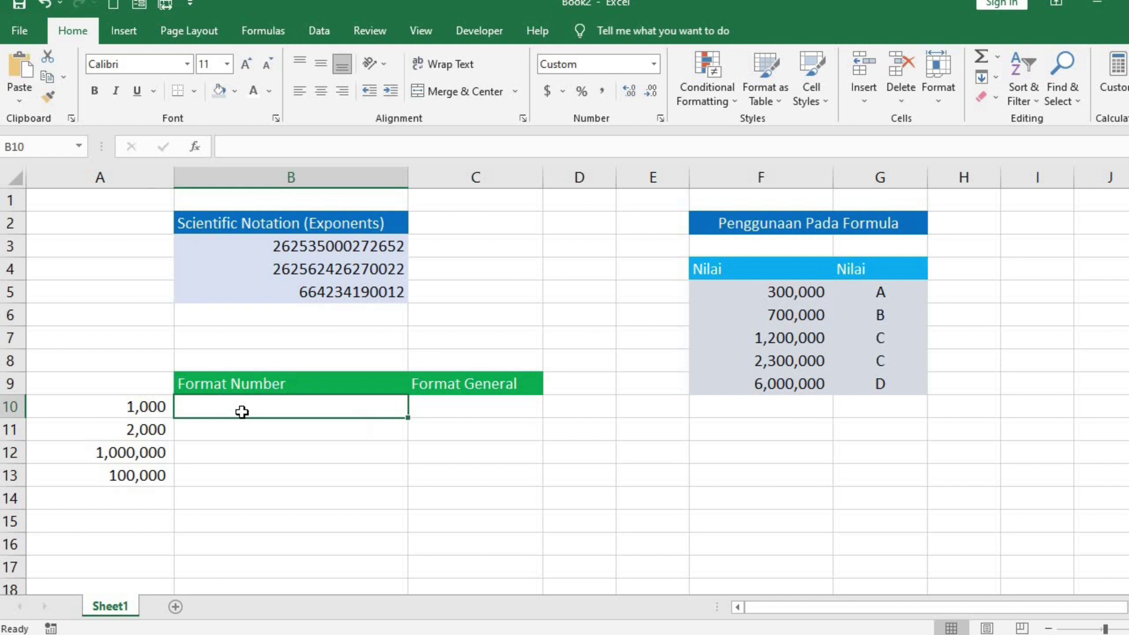
pyautogui.write('1E3')
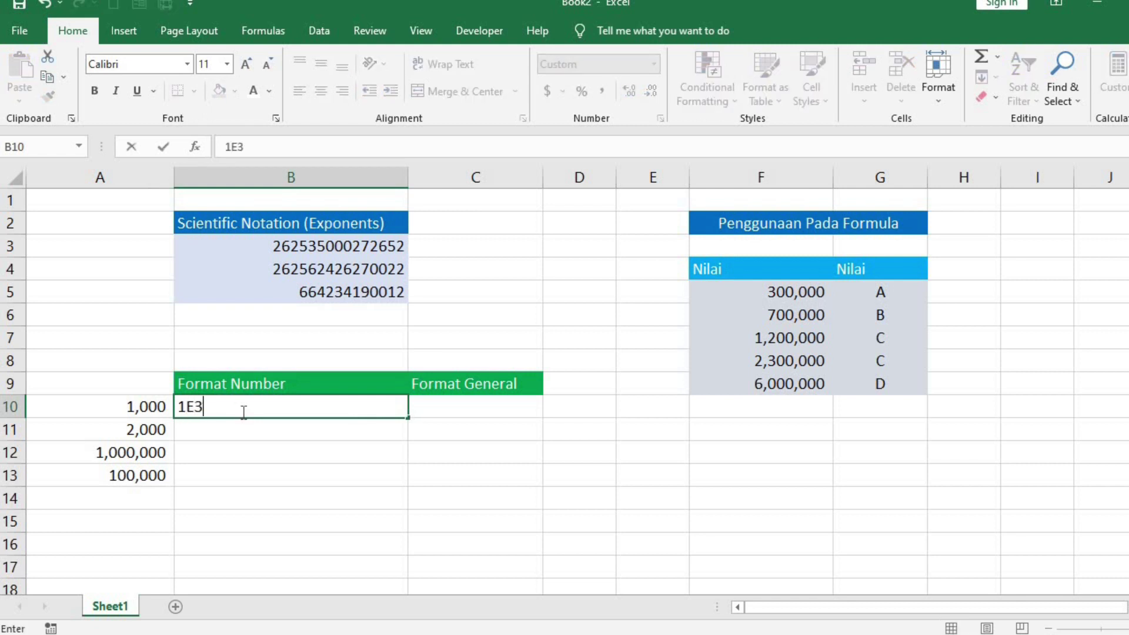
pyautogui.press('Return')
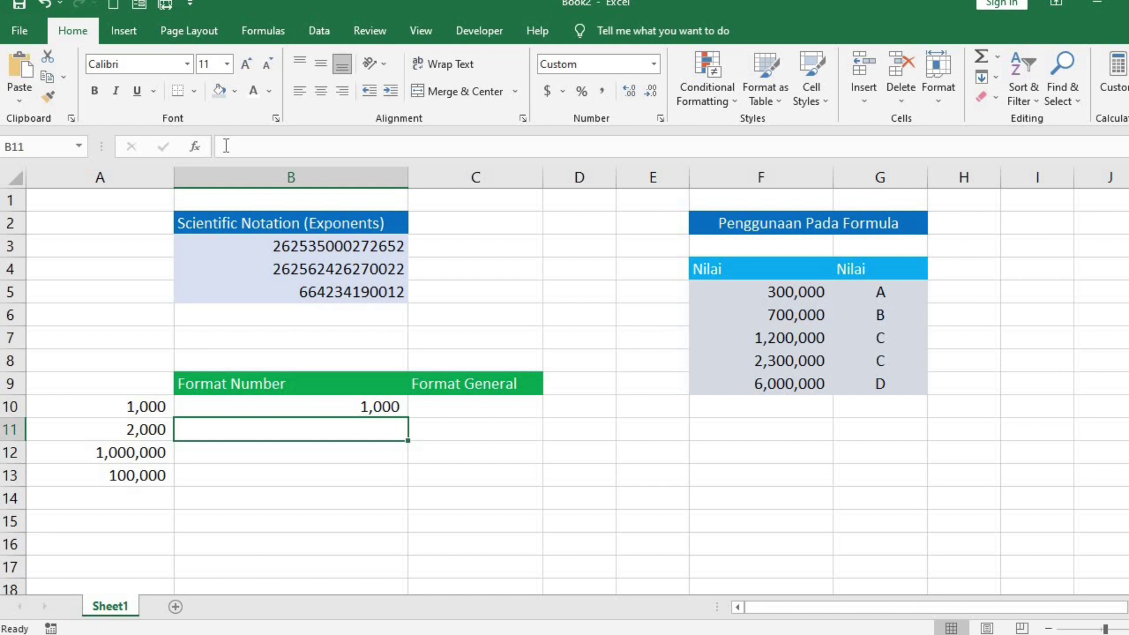
pyautogui.write('2E')
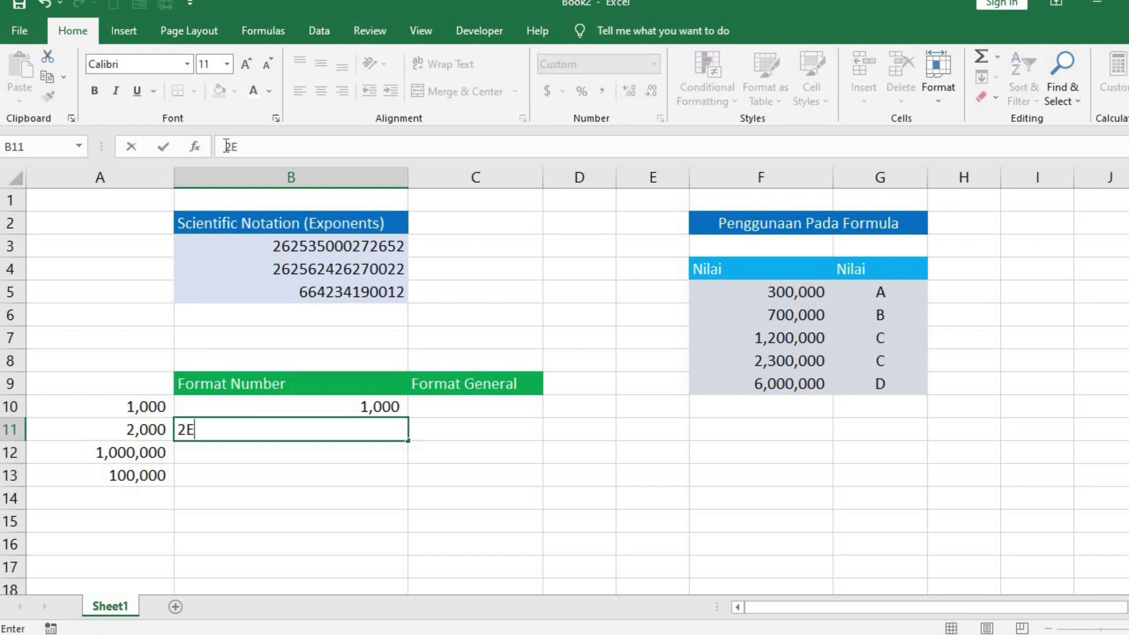
pyautogui.write('3')
pyautogui.press('Return')
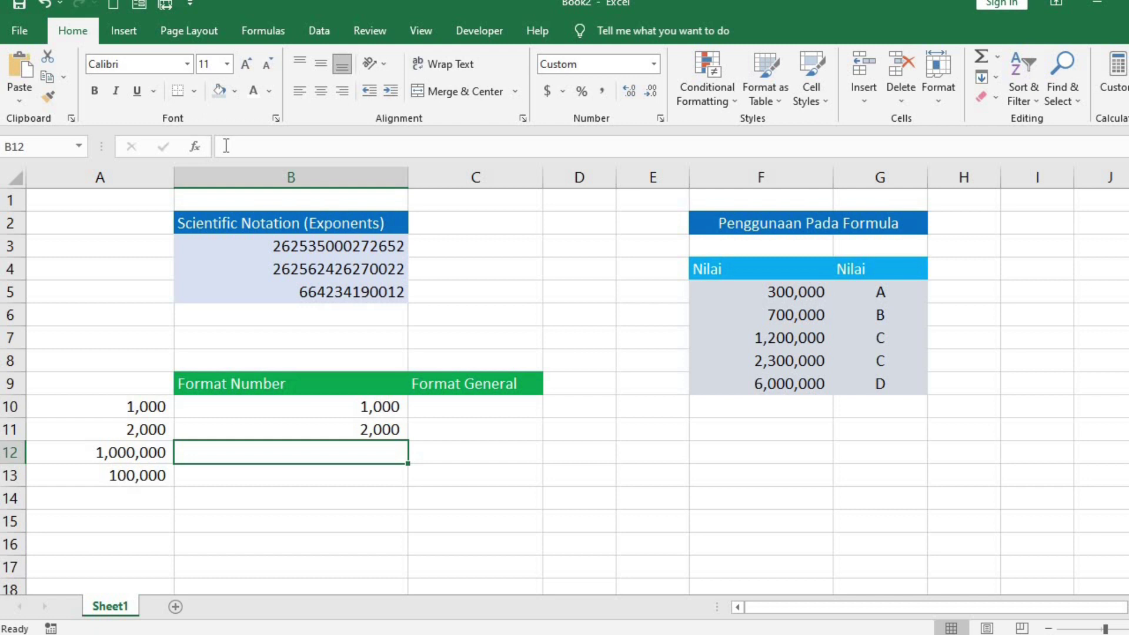
pyautogui.write('1E6')
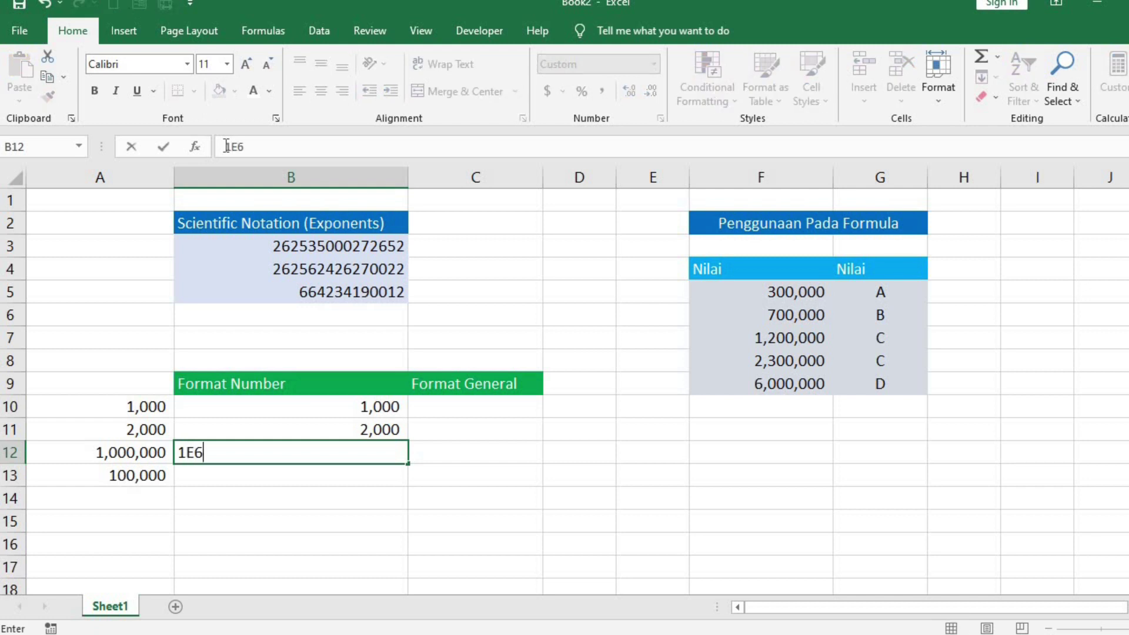
pyautogui.press('Return')
# - Change the value in cell A13 to 100000000
pyautogui.press('Left')
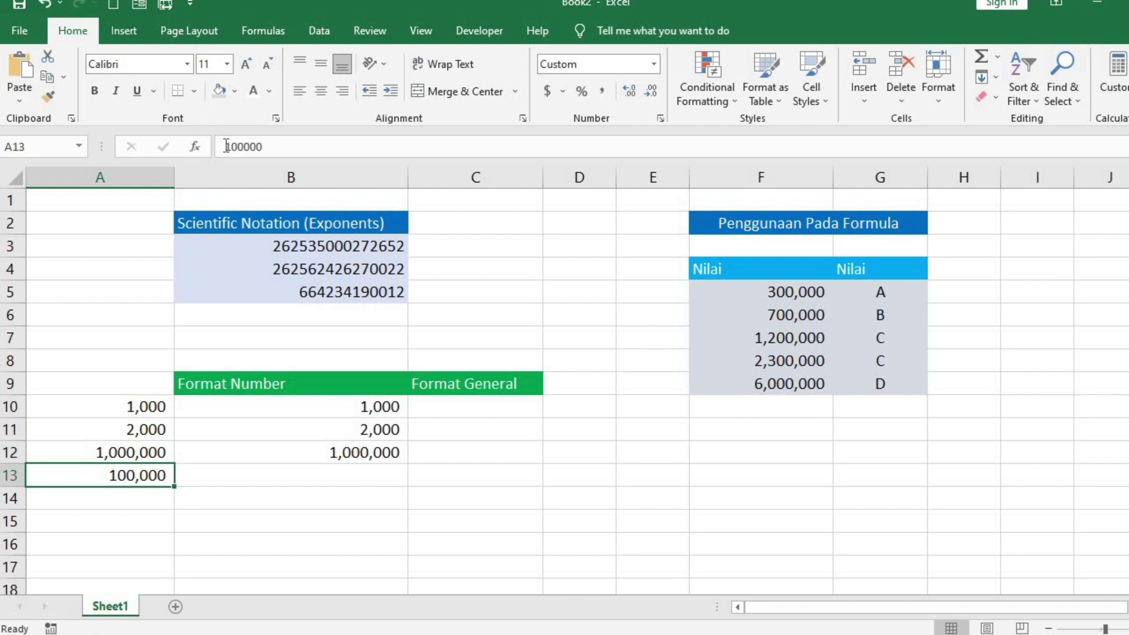
pyautogui.write('10,0')
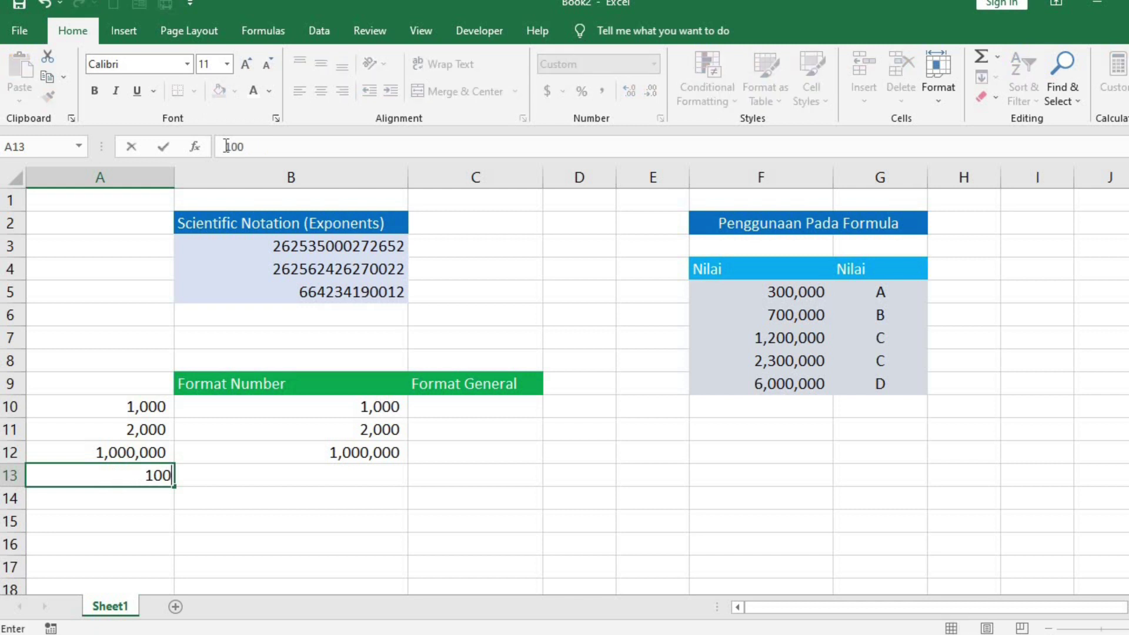
pyautogui.write('00')
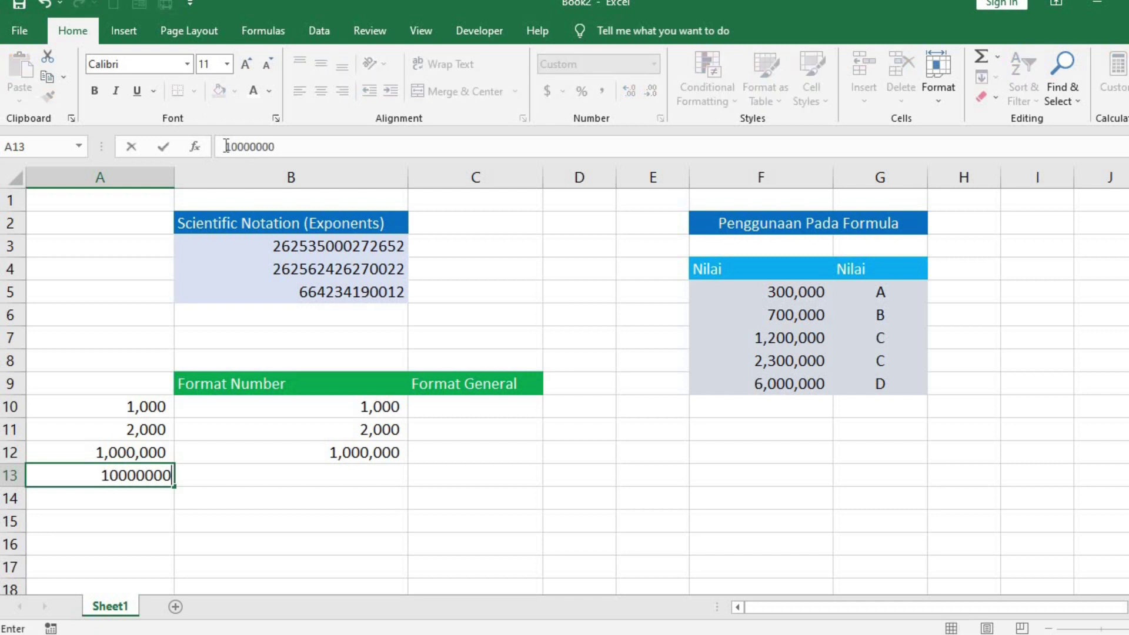
pyautogui.write(',000')
pyautogui.press('Return')
pyautogui.press('Up')
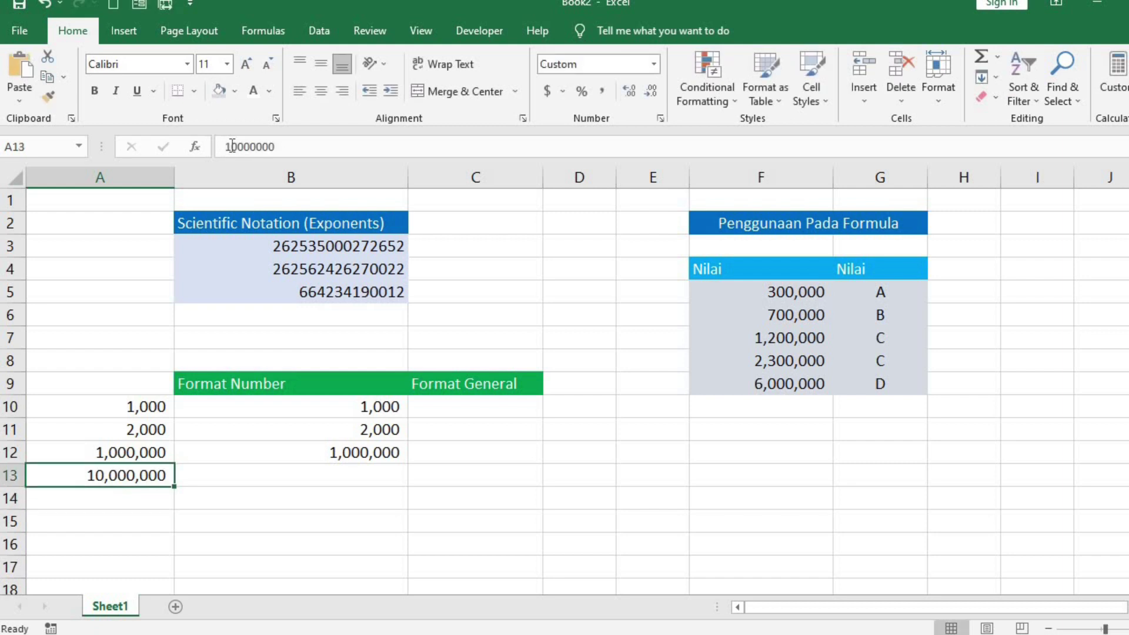
pyautogui.click(283, 146)
pyautogui.write('00')
pyautogui.press('Return')
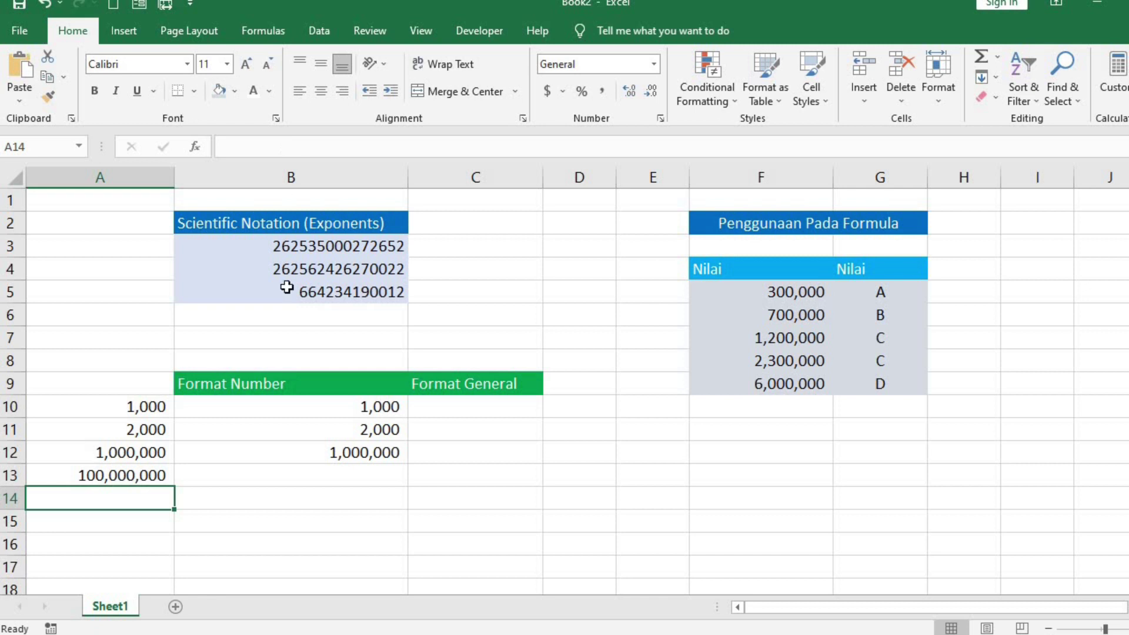
# - Enter 1E8 in cell B13 under Format Number and check its stored value
pyautogui.click(298, 481)
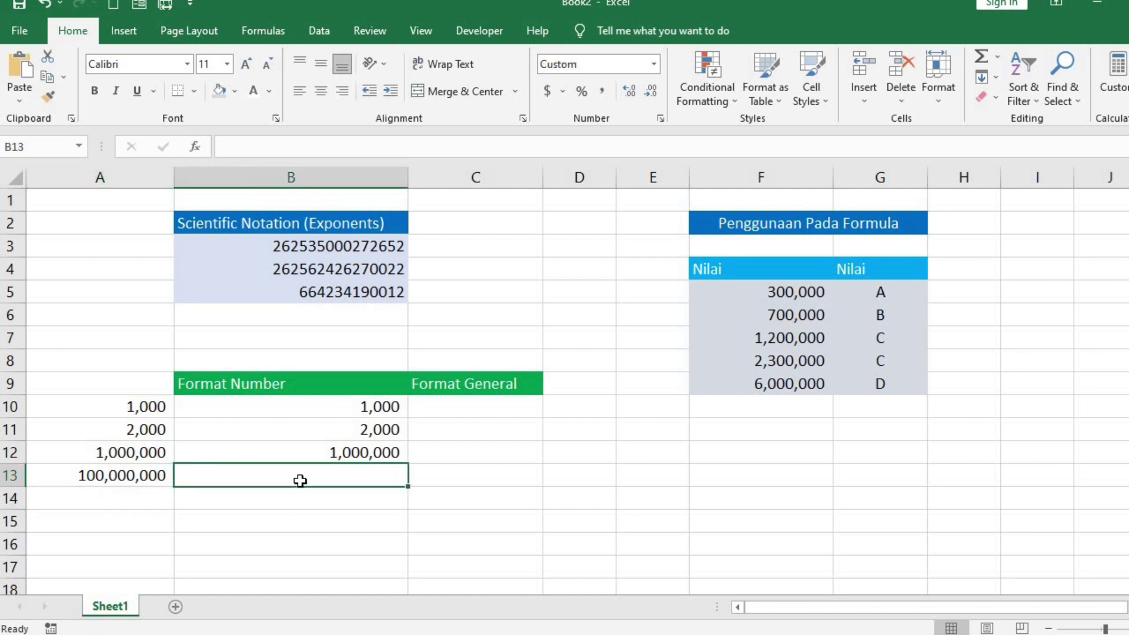
pyautogui.write('1E')
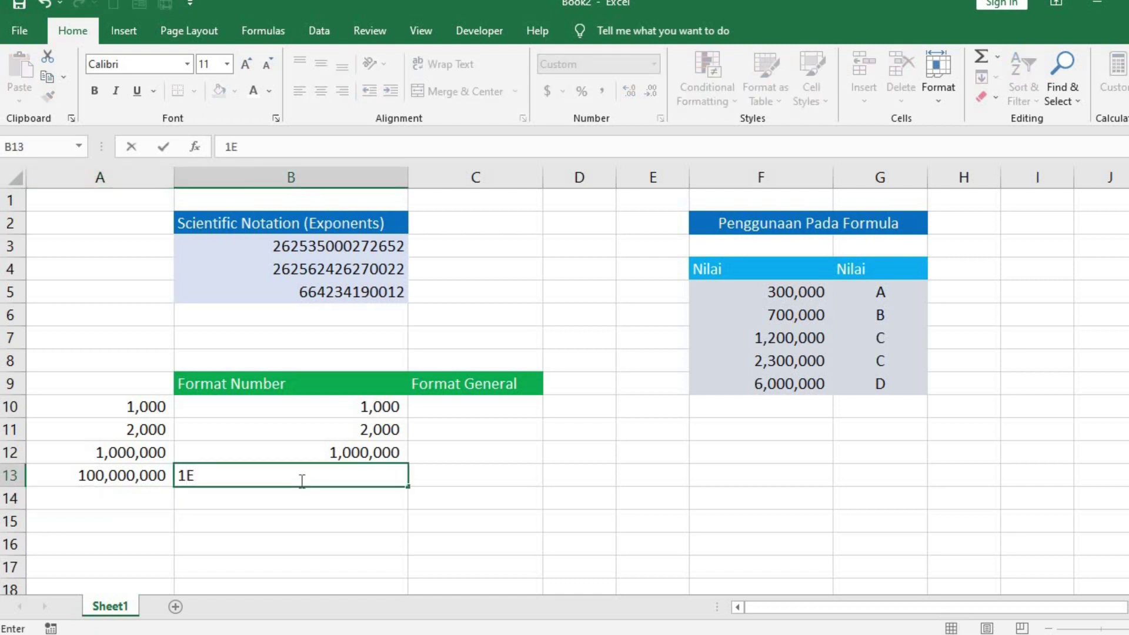
pyautogui.write('8')
pyautogui.press('Return')
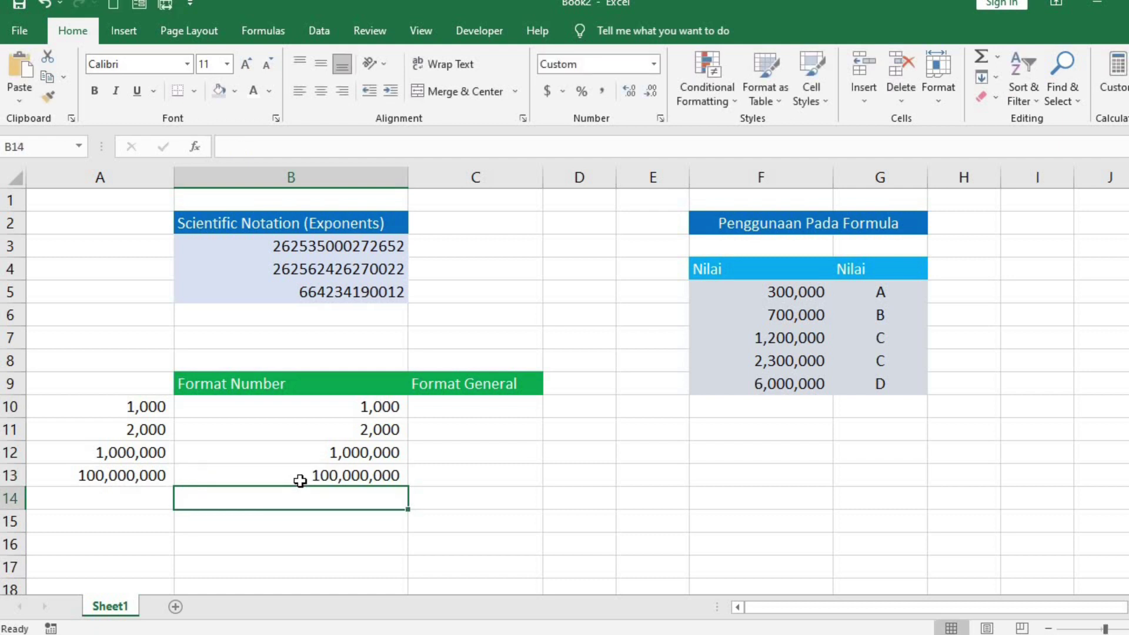
pyautogui.click(300, 481)
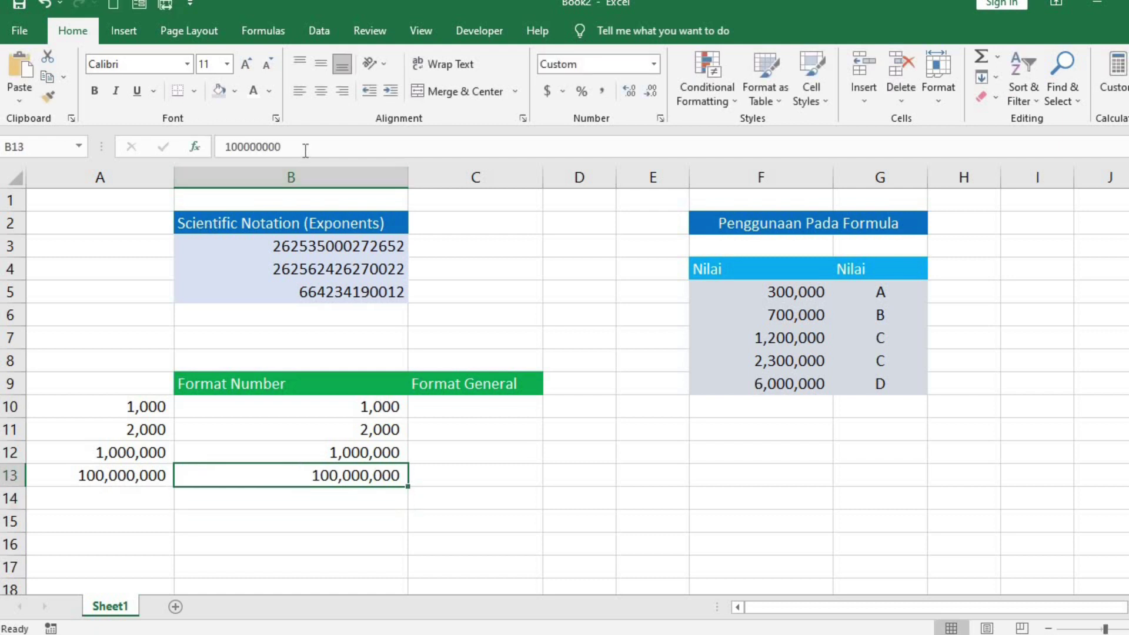
# - Replace the value in cell B13 under Format Number with 7E8
pyautogui.moveTo(312, 147); pyautogui.dragTo(196, 154)
pyautogui.write('7E8')
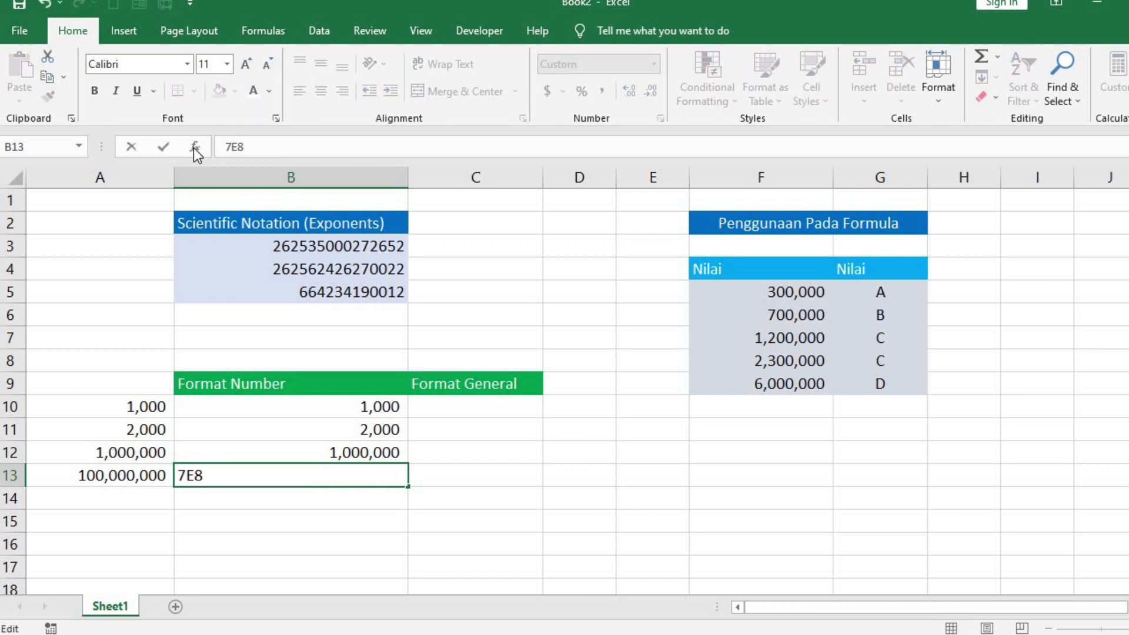
pyautogui.press('Return')
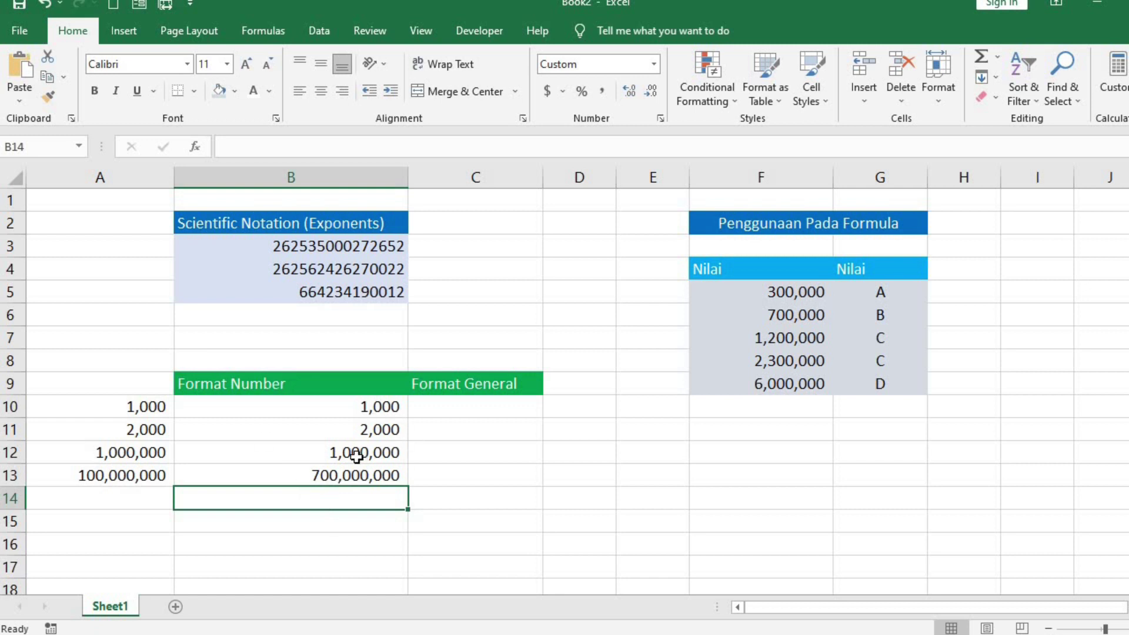
# - Enter 1E3 and 2E3 in cells C10 and C11 under Format General and check the stored value of C10
pyautogui.click(488, 407)
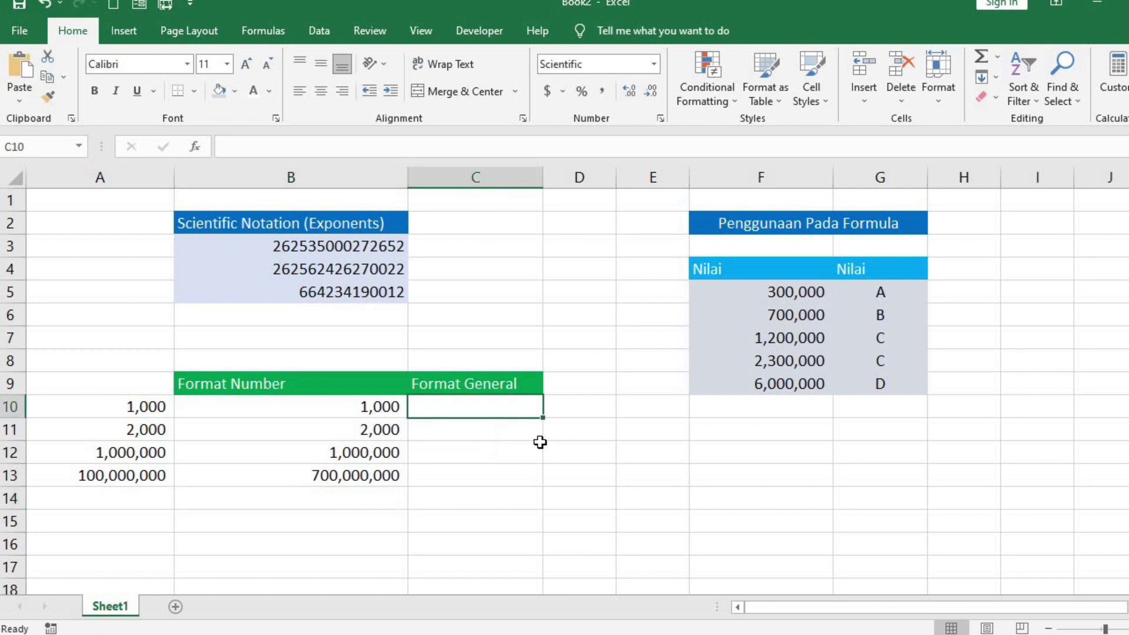
pyautogui.write('1E3')
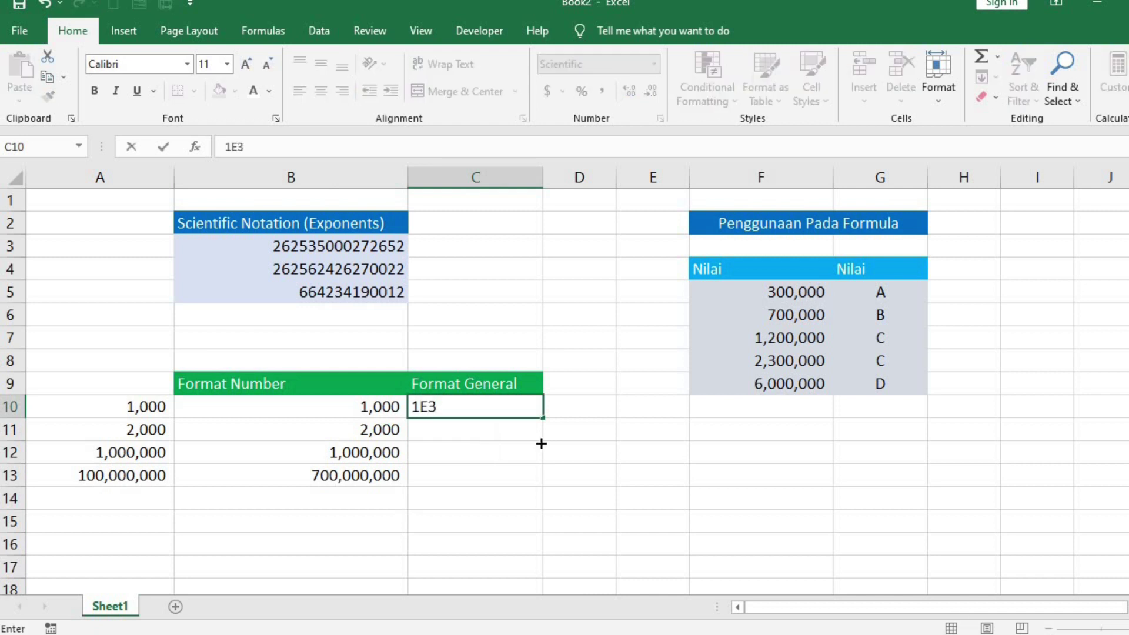
pyautogui.press('Return')
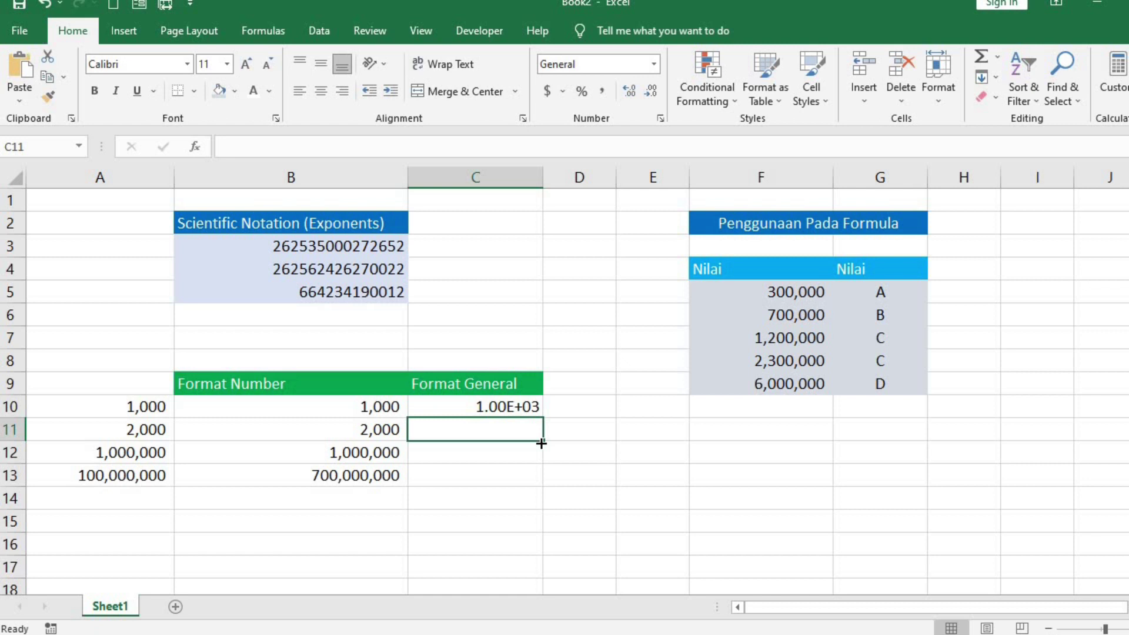
pyautogui.write('2E3')
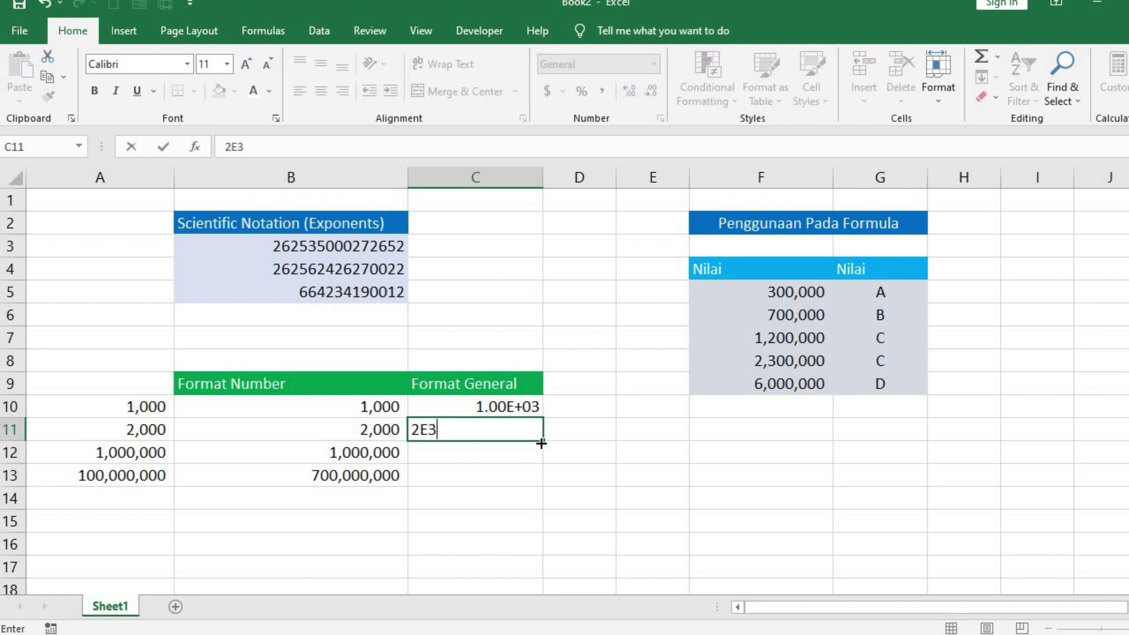
pyautogui.press('Return')
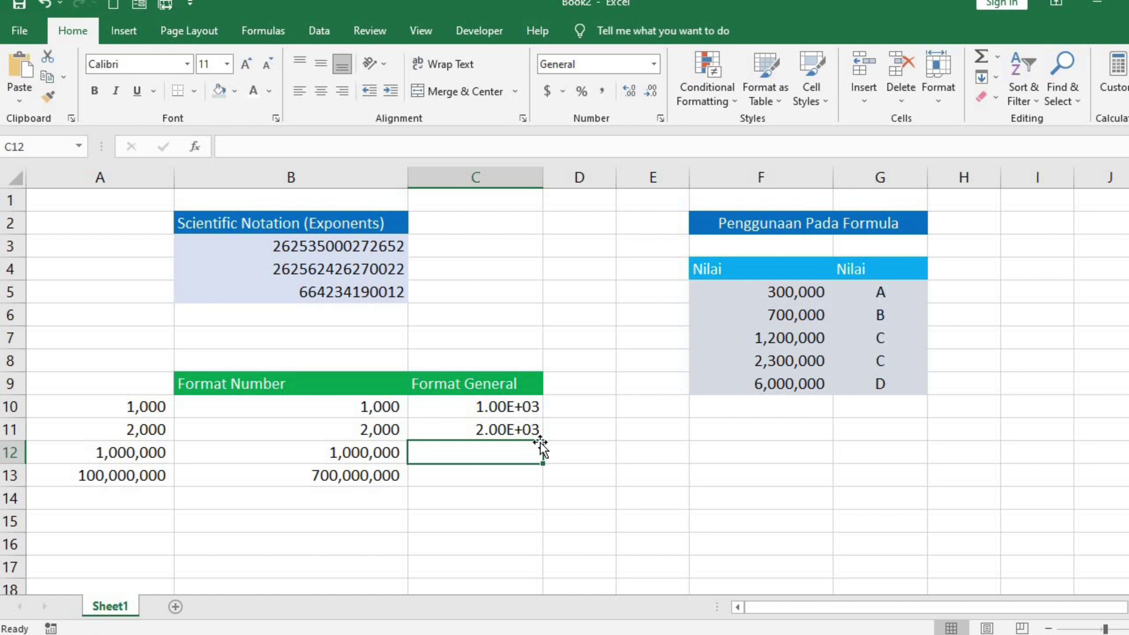
pyautogui.click(488, 410)
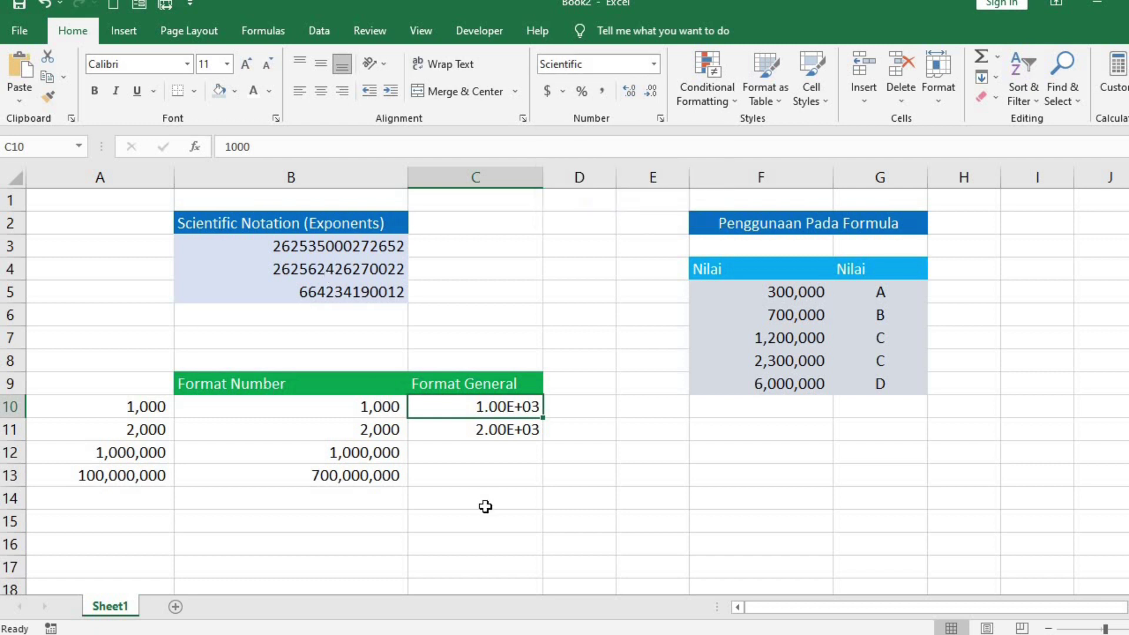
# - Enter 1E6 in cell C12 and 1E8 in cell C13 under Format General
pyautogui.click(490, 457)
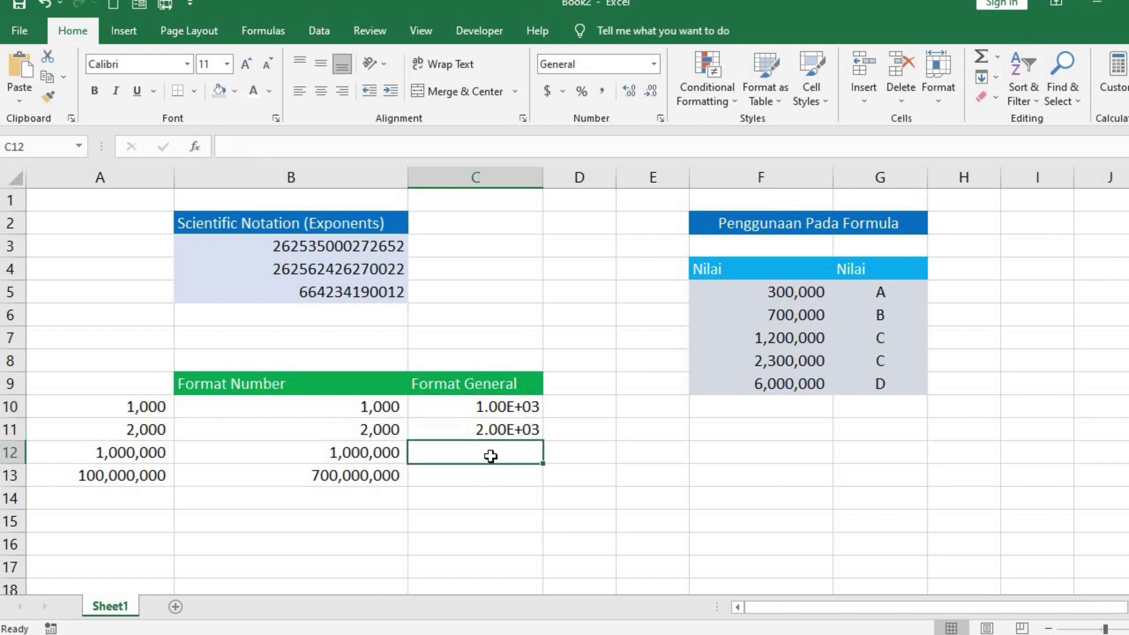
pyautogui.write('1')
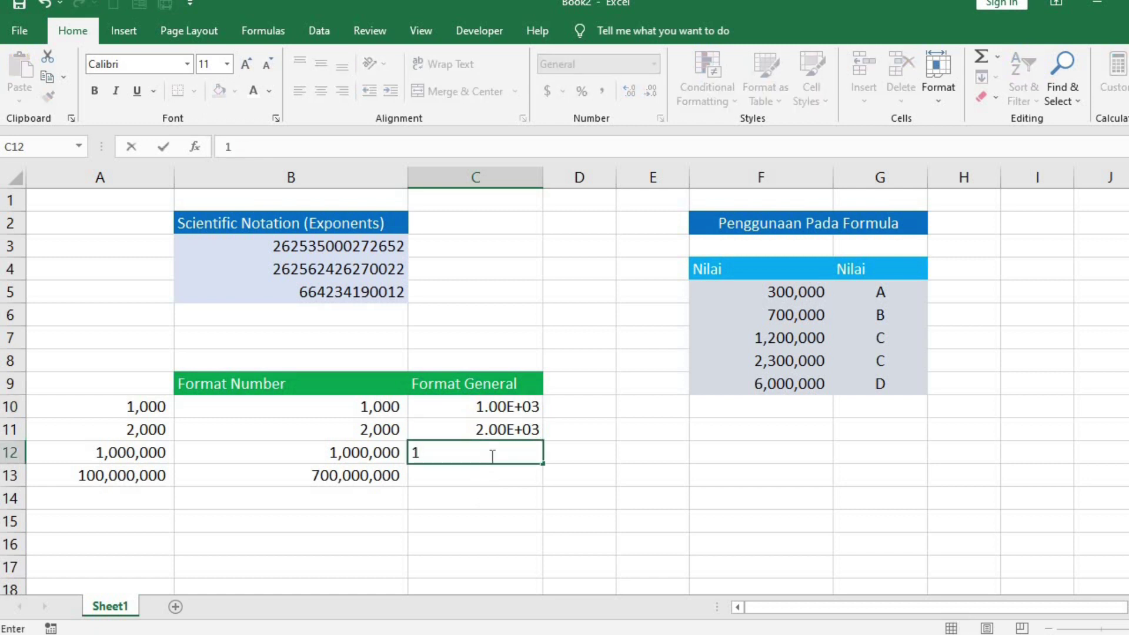
pyautogui.write('E6')
pyautogui.press('Return')
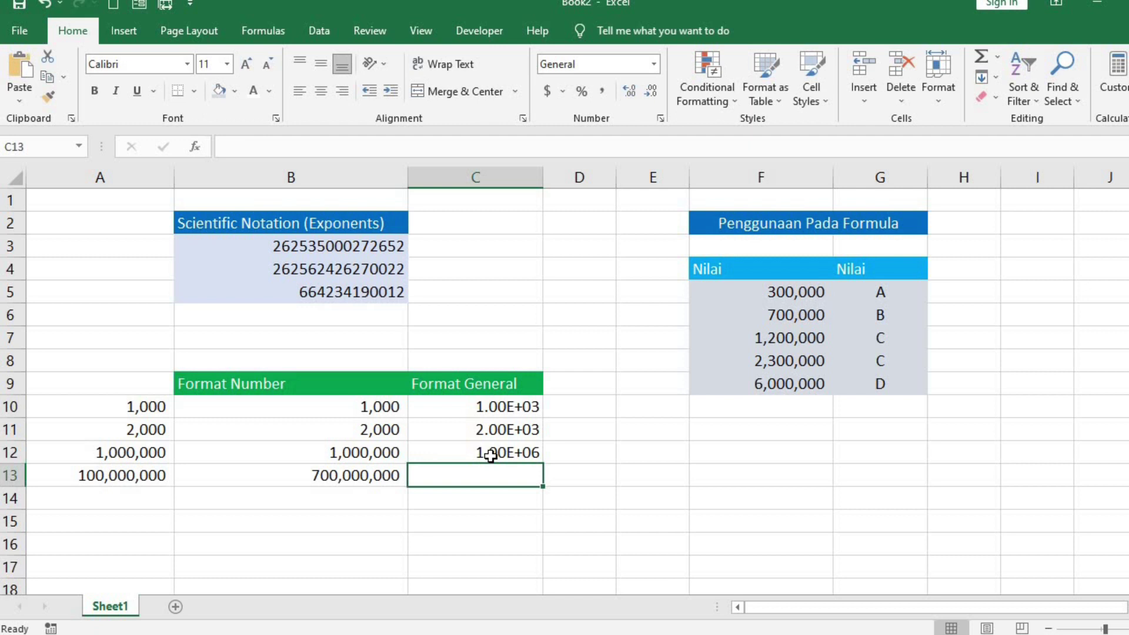
pyautogui.write('1E8')
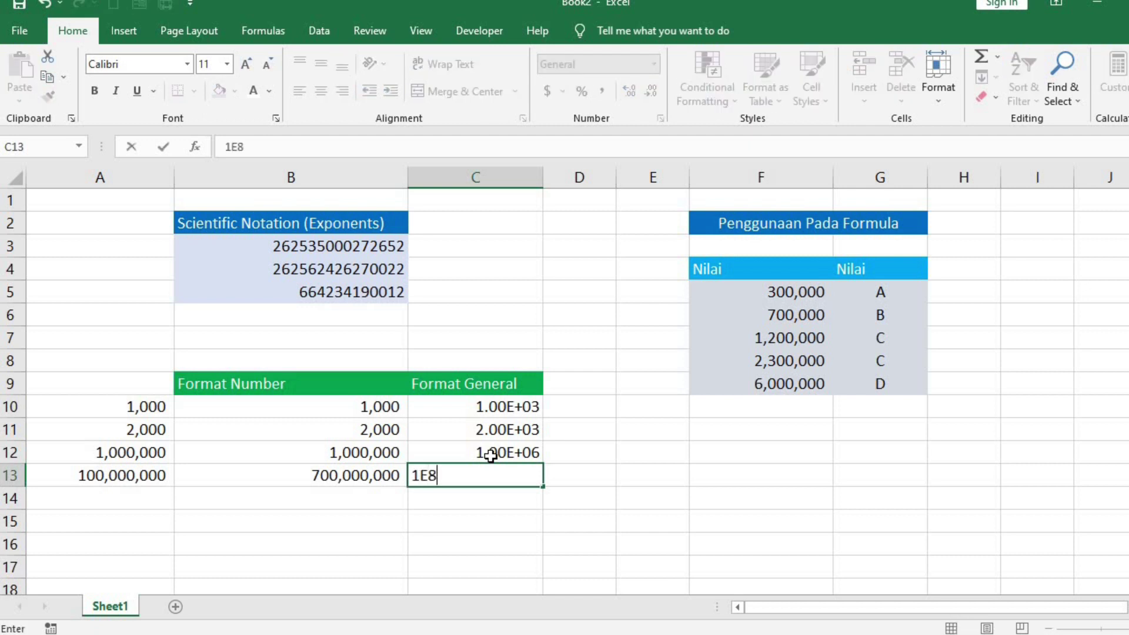
pyautogui.press('Return')
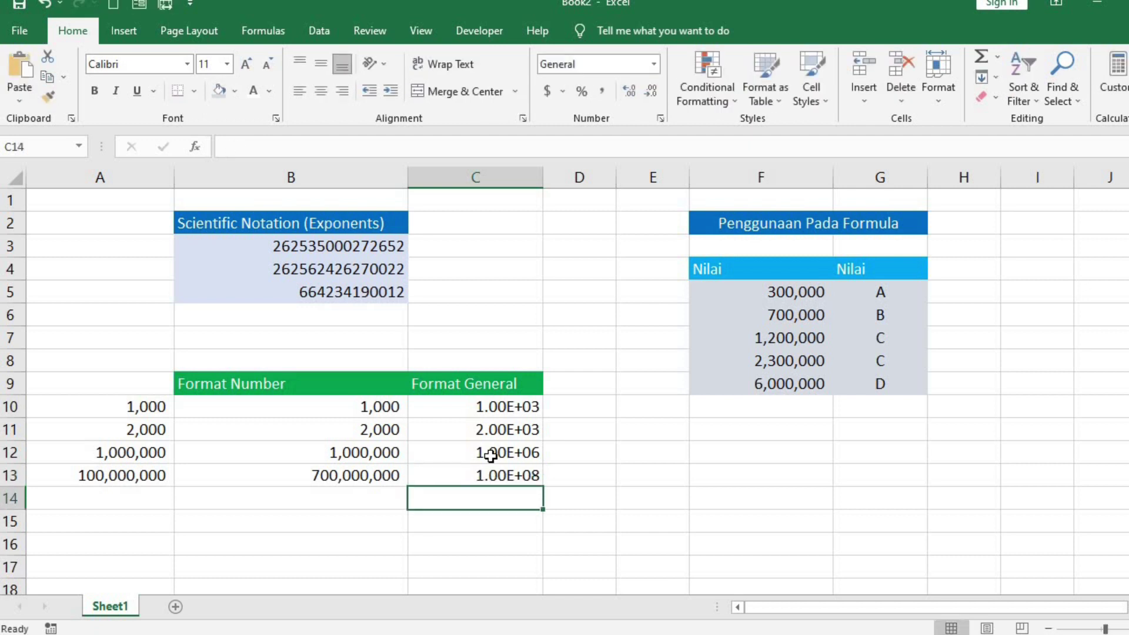
# - Format C10:C13 as numbers with thousands separators and no decimal places
pyautogui.moveTo(494, 412); pyautogui.dragTo(485, 473)
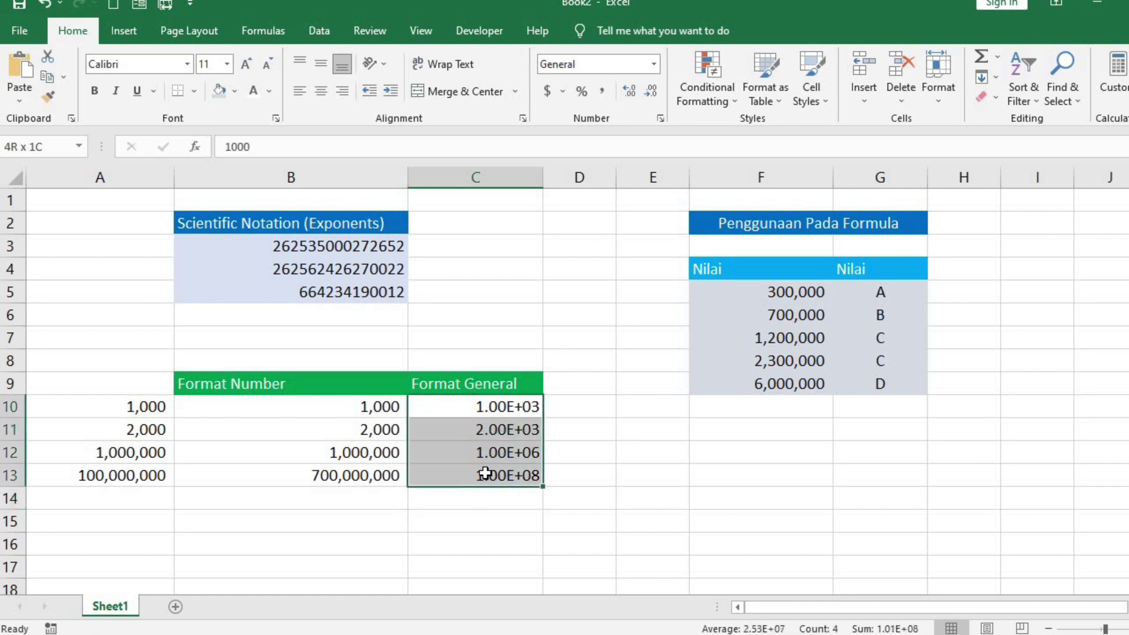
pyautogui.click(653, 64)
pyautogui.click(639, 139)
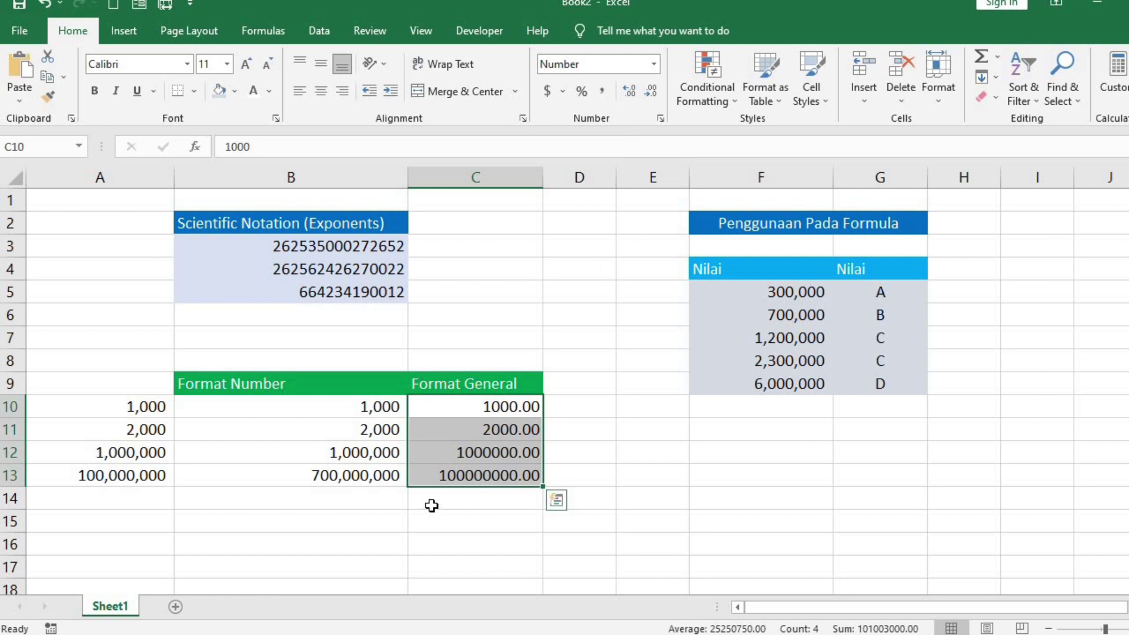
pyautogui.click(601, 91)
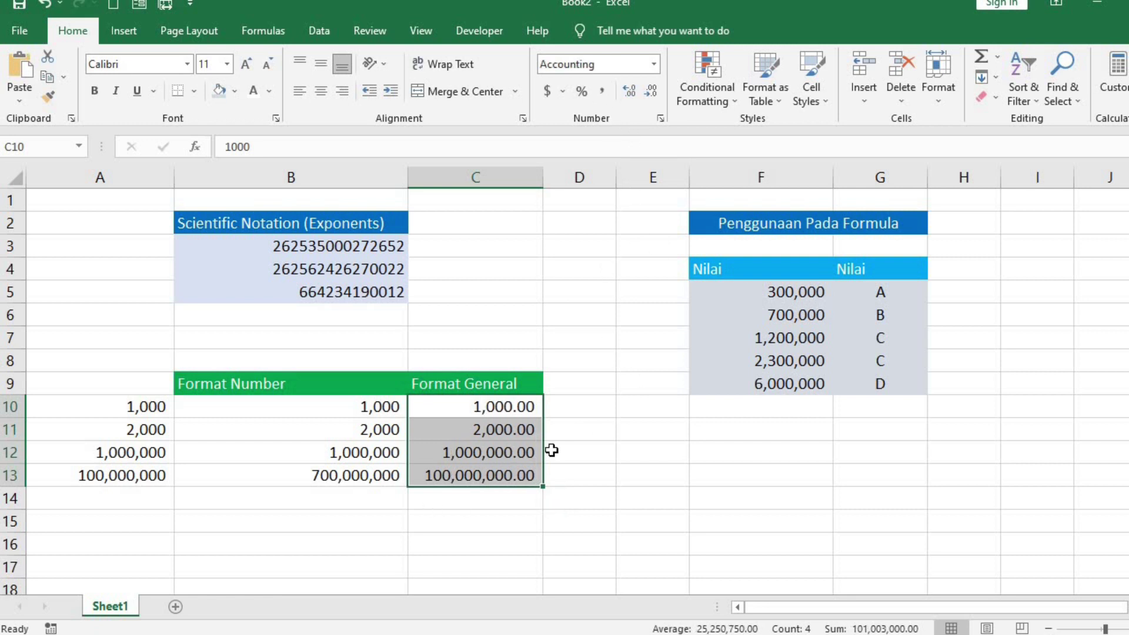
pyautogui.doubleClick(653, 92)
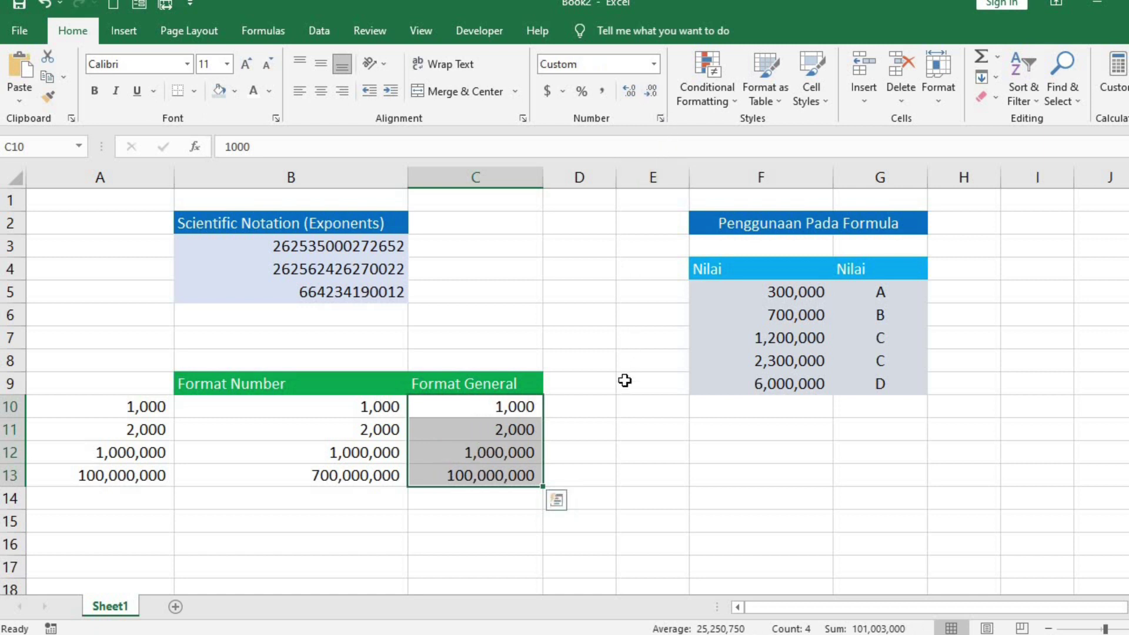
pyautogui.click(625, 380)
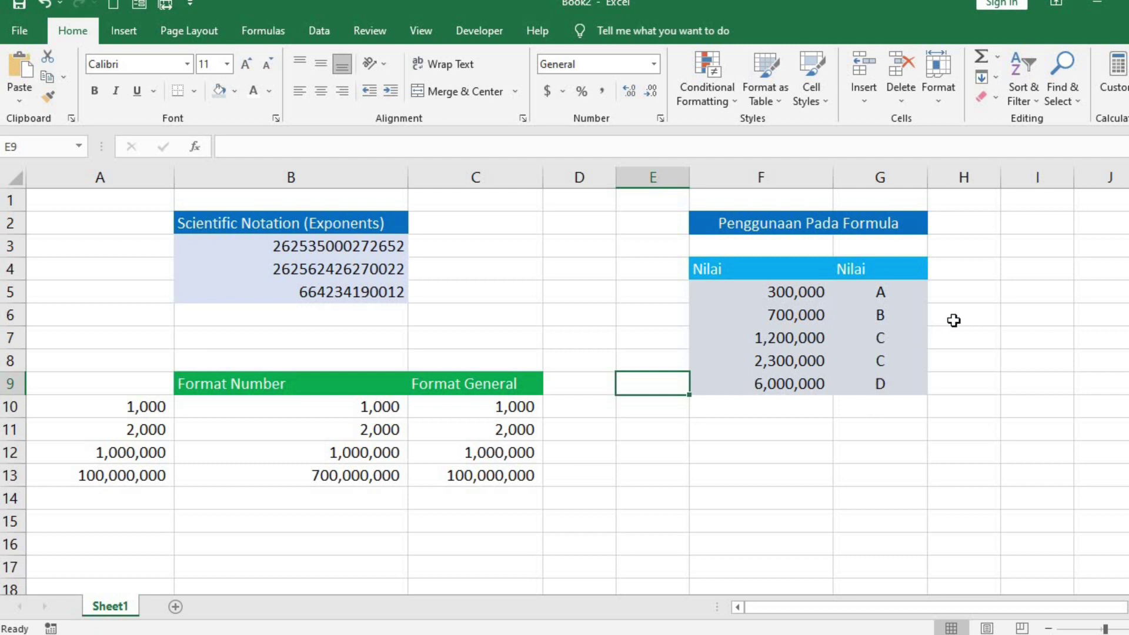
# - Clear the letter grades from G5:G9 in the Penggunaan Pada Formula table
pyautogui.moveTo(948, 285); pyautogui.dragTo(912, 385)
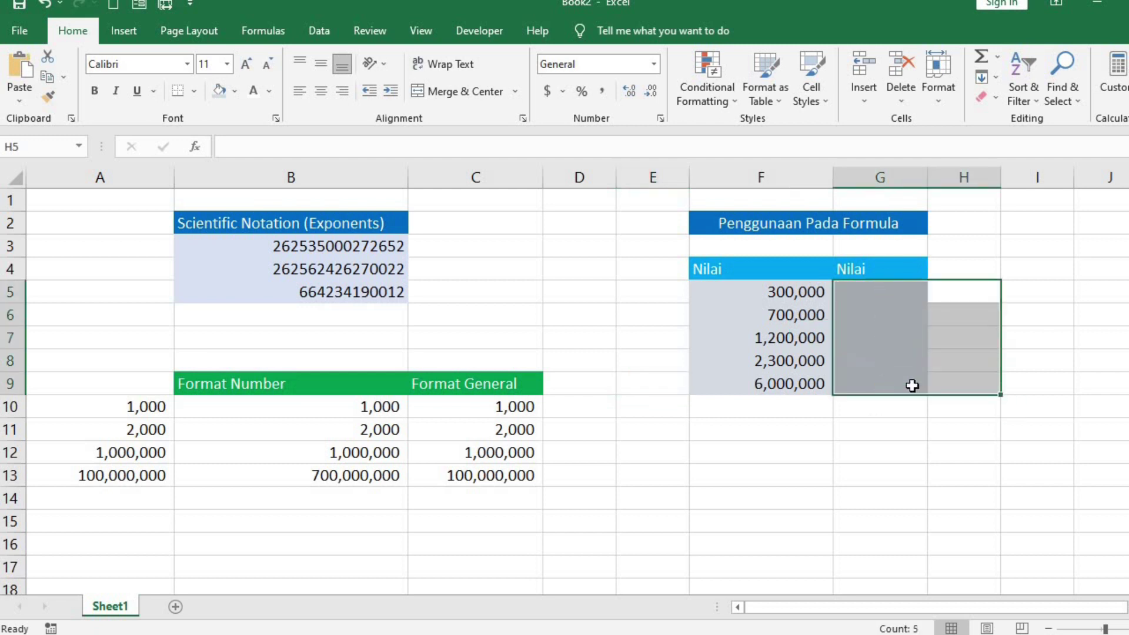
pyautogui.press('Delete')
pyautogui.click(874, 429)
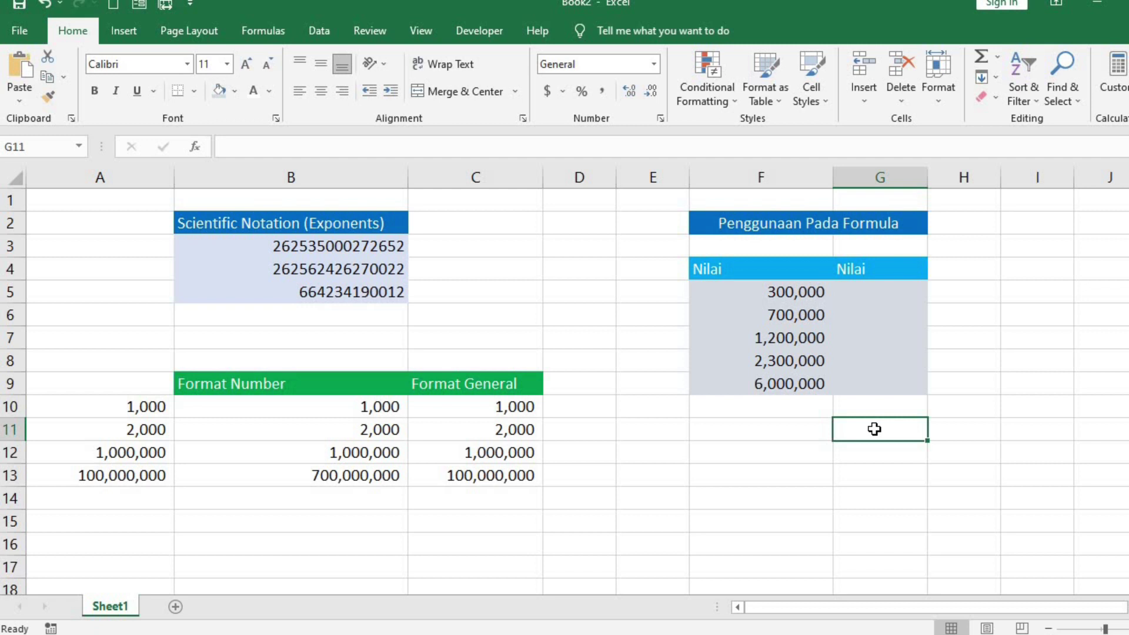
# - Start an IF formula in cell G5 with the condition F5<500000
pyautogui.click(873, 296)
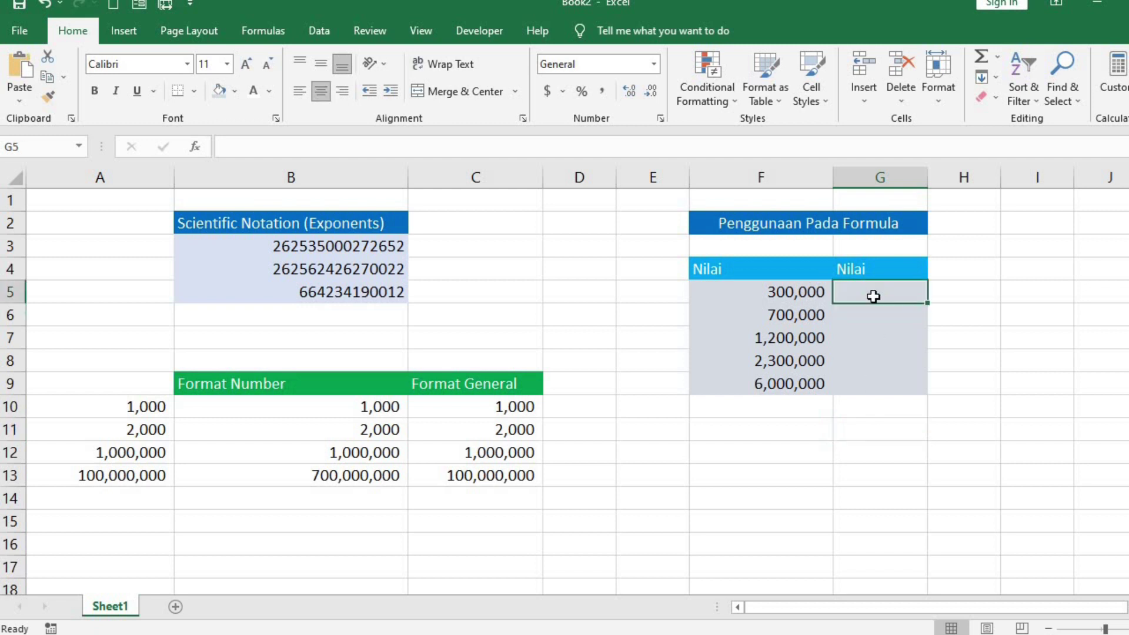
pyautogui.write('=iF')
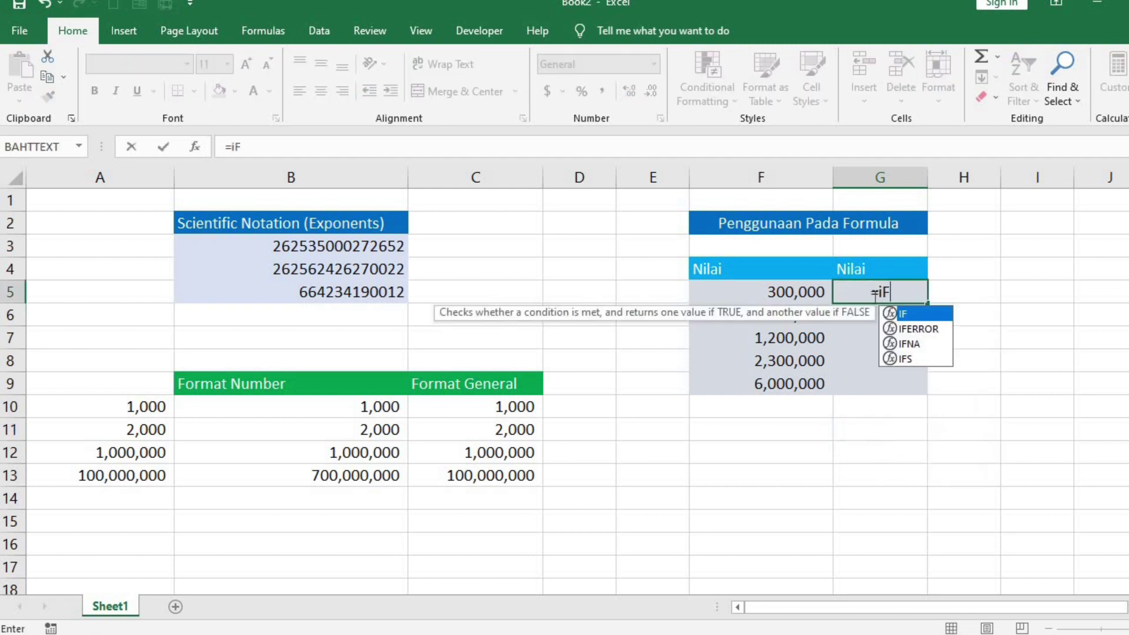
pyautogui.press('BackSpace')
pyautogui.press('BackSpace')
pyautogui.write('IF')
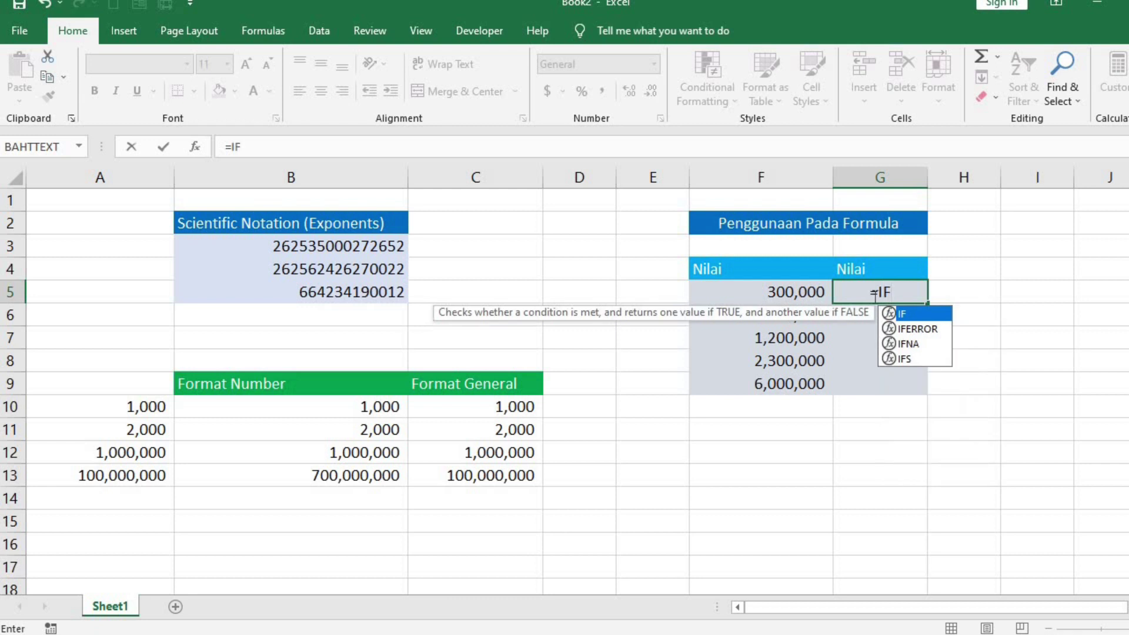
pyautogui.write('(')
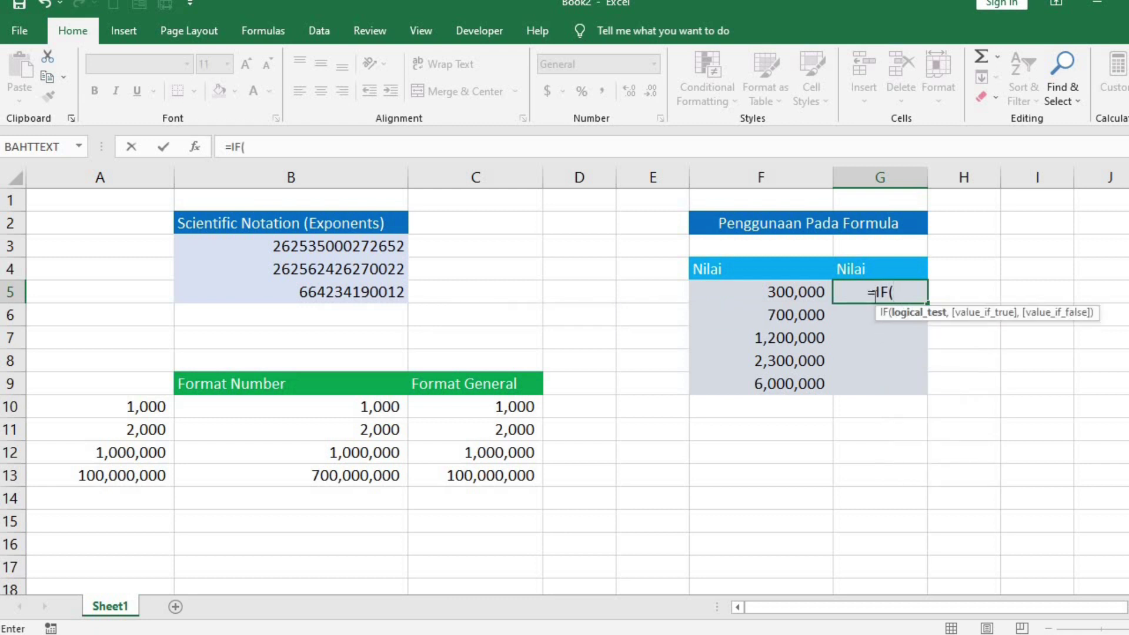
pyautogui.click(760, 292)
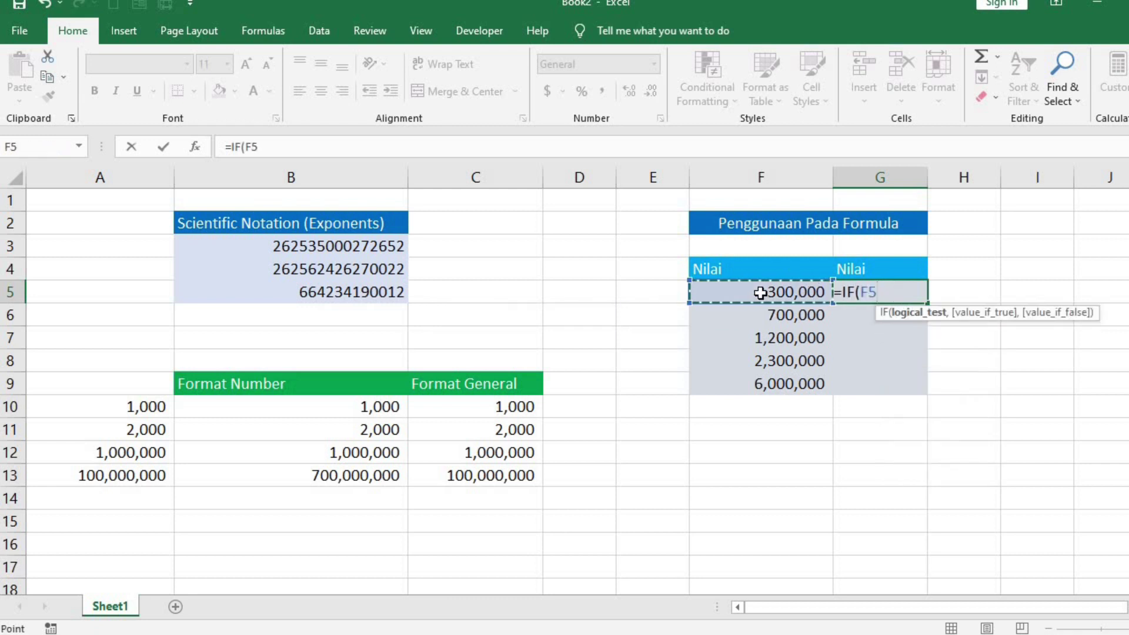
pyautogui.write('<')
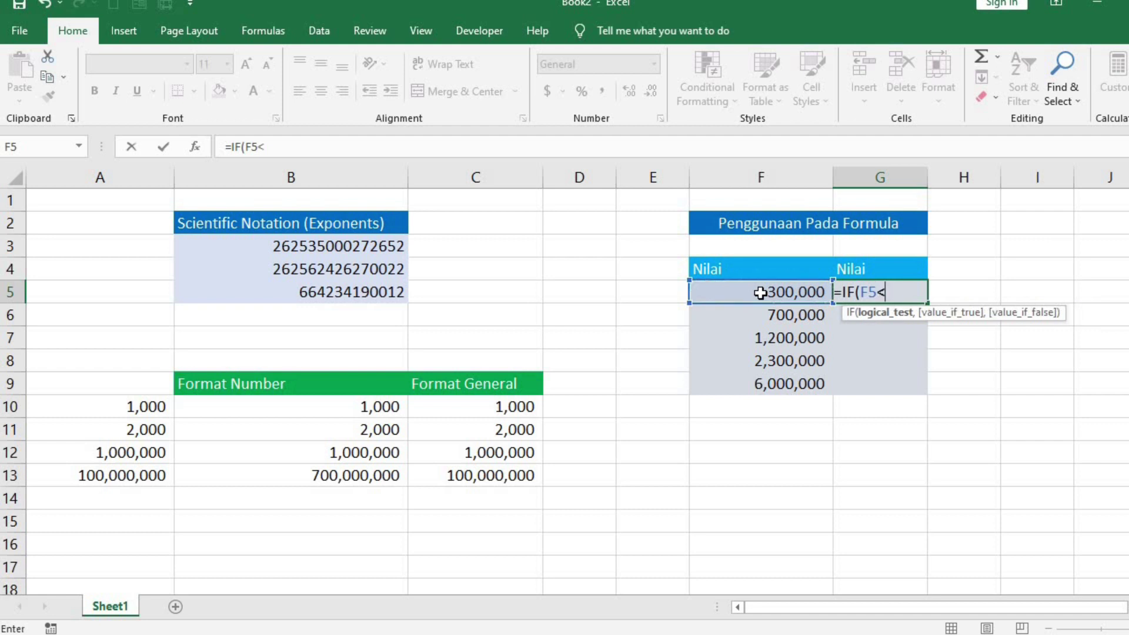
pyautogui.write('500000')
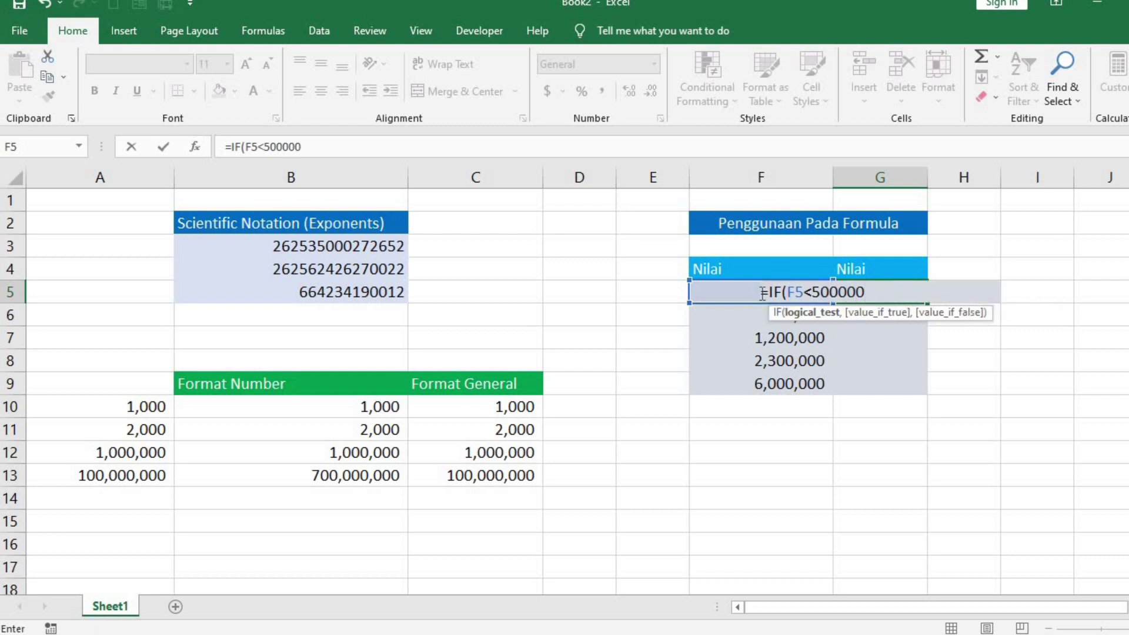
# - Rewrite the 500000 threshold in the G5 formula as 5E5 and end the condition with a comma
pyautogui.press('BackSpace')
pyautogui.press('BackSpace')
pyautogui.press('BackSpace')
pyautogui.press('BackSpace')
pyautogui.press('BackSpace')
pyautogui.write('E5')
pyautogui.write(',')
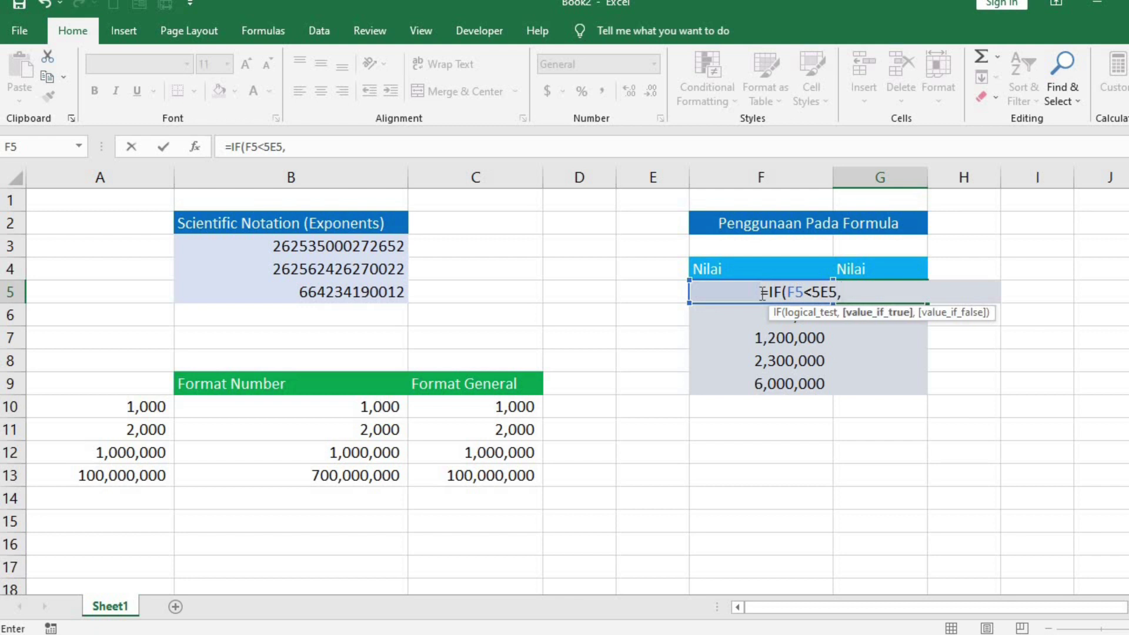
# - Return "A" for the first condition in G5 and nest a second IF that returns "B" when F5<1E6
pyautogui.write('"A",IF(')
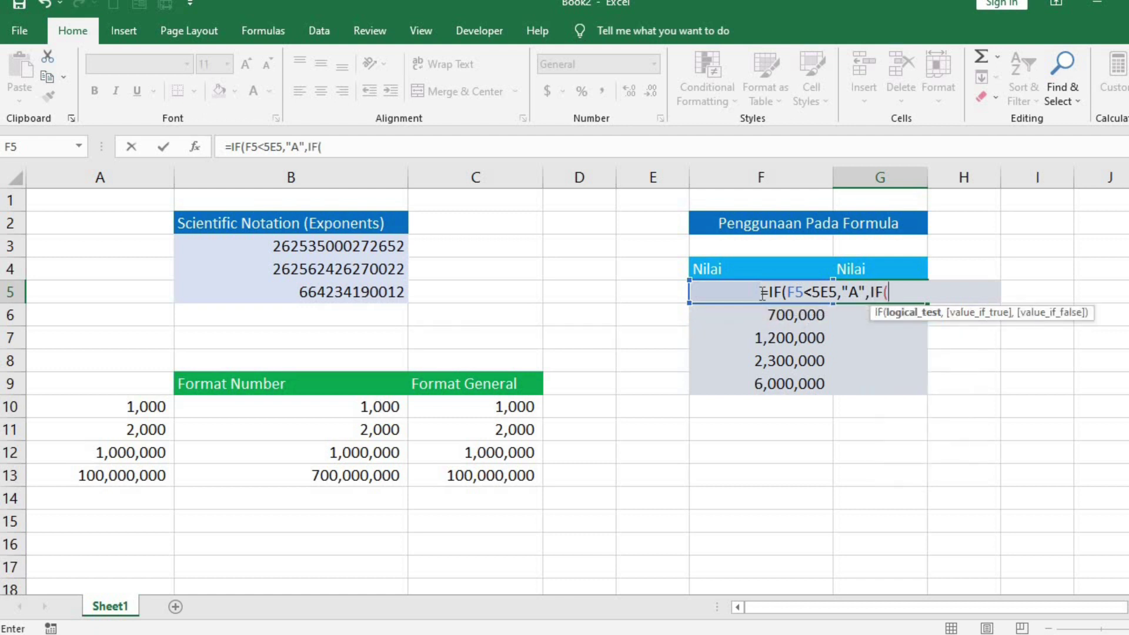
pyautogui.click(706, 293)
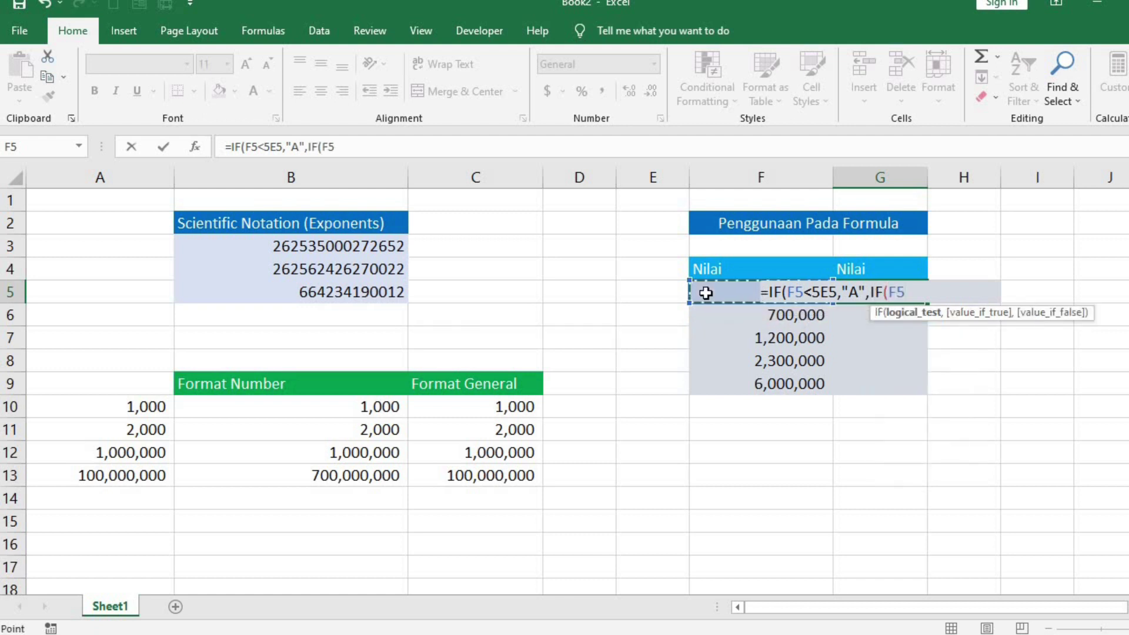
pyautogui.write('<')
pyautogui.write('!E^')
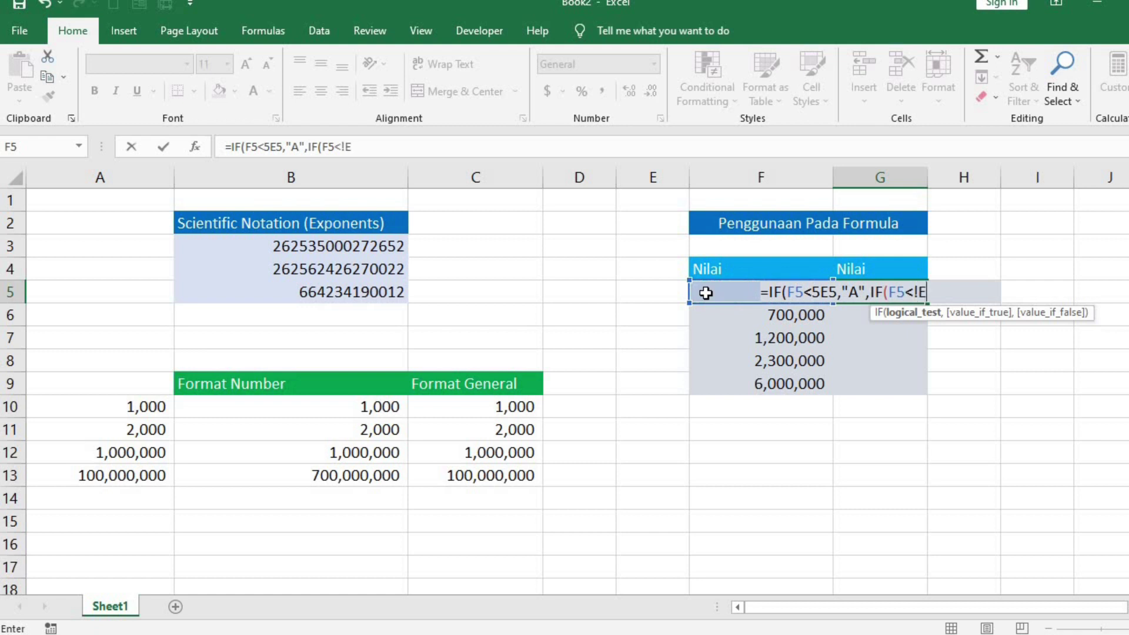
pyautogui.press('BackSpace')
pyautogui.press('BackSpace')
pyautogui.press('BackSpace')
pyautogui.write('1E')
pyautogui.write('6')
pyautogui.write(',')
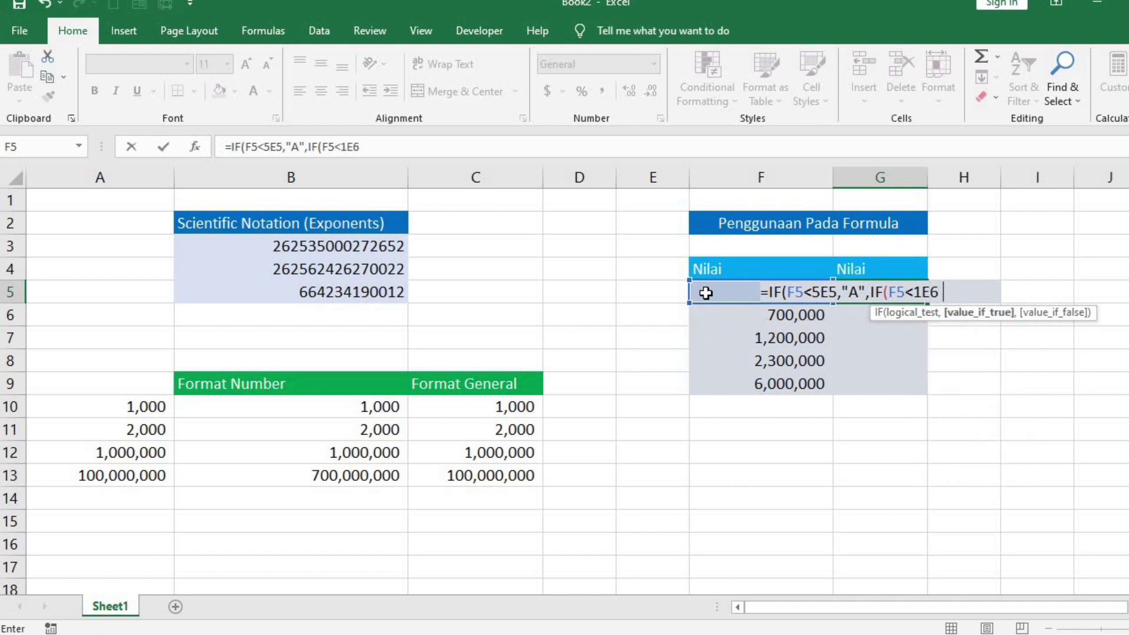
pyautogui.write('"B",')
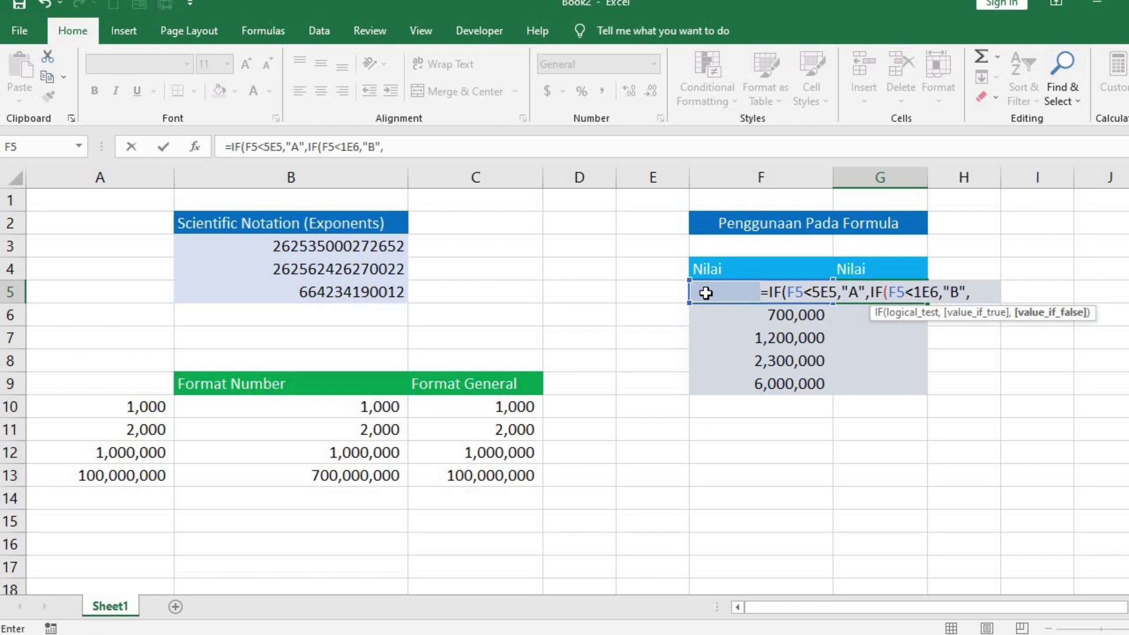
# - Nest a third IF in the G5 formula that returns "C" when F5<5E6 and "D" otherwise, and complete the formula
pyautogui.write('IF(')
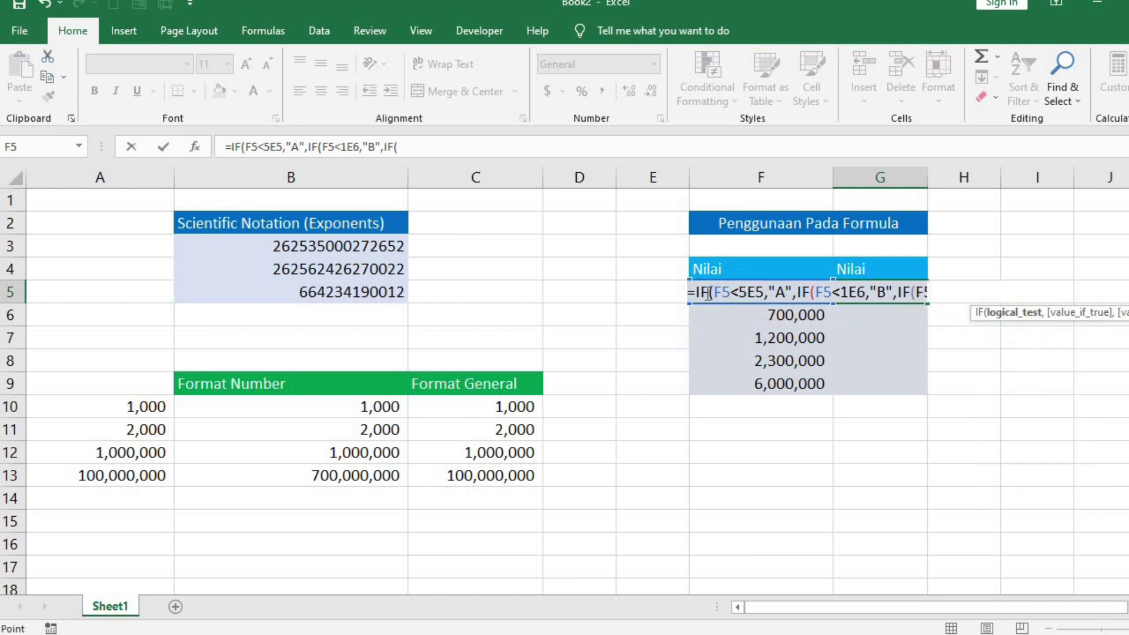
pyautogui.write('F5<5E')
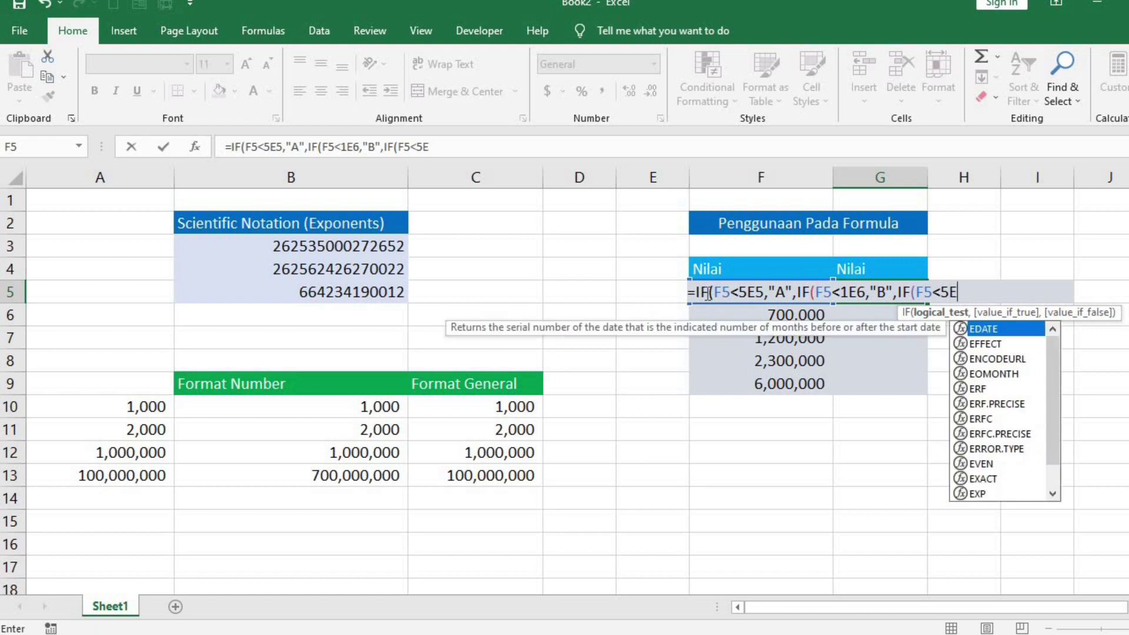
pyautogui.write('6')
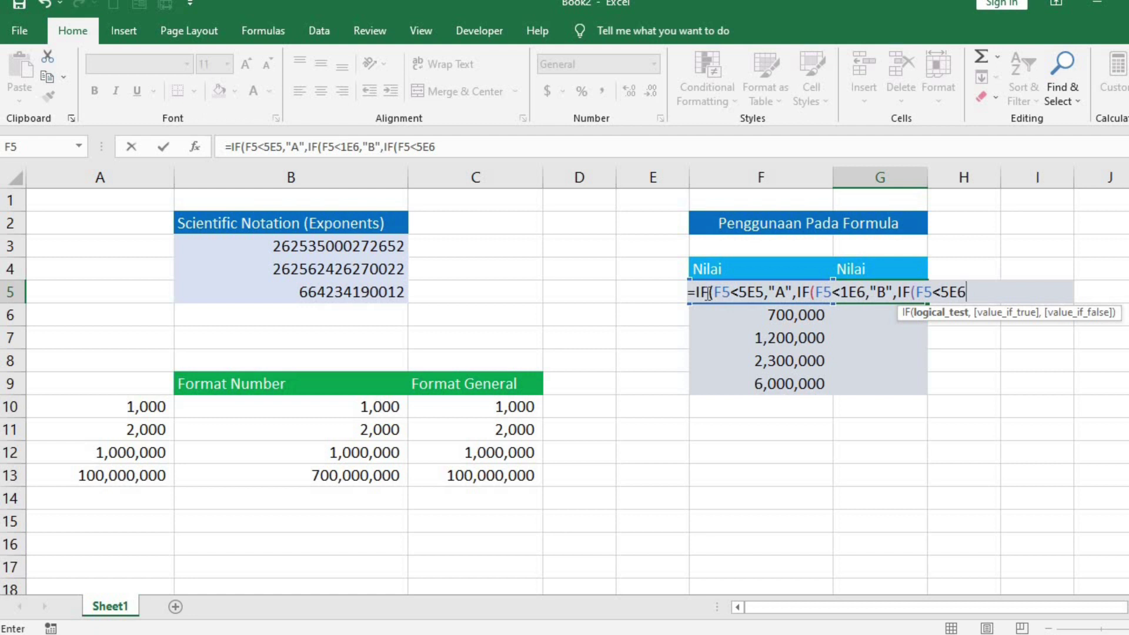
pyautogui.write(',')
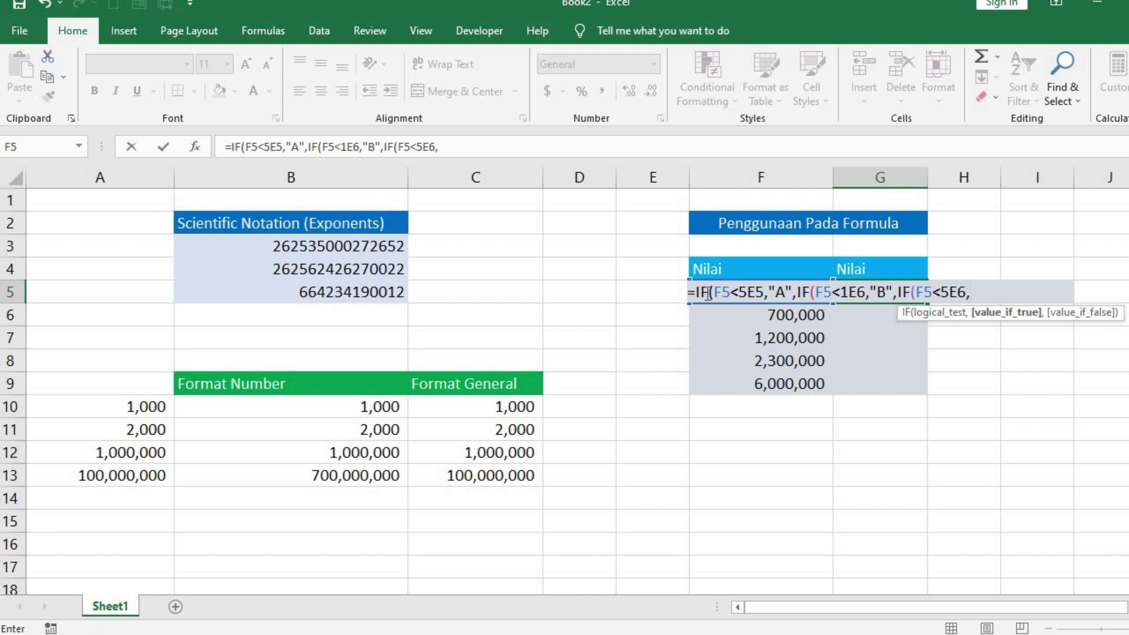
pyautogui.write('"C","D"')
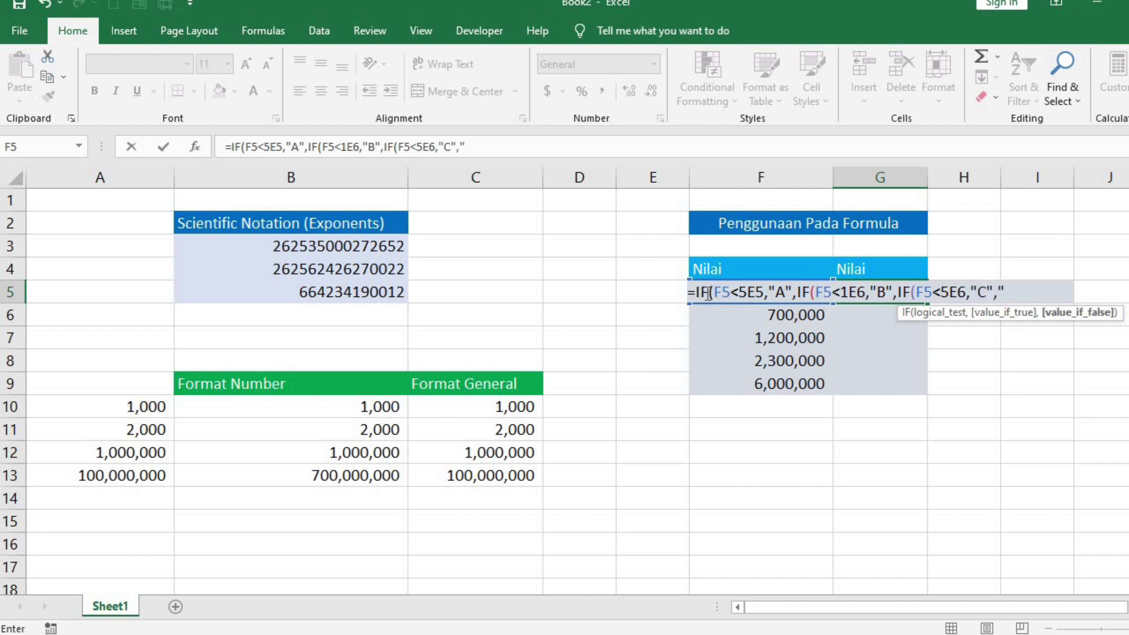
pyautogui.write(')')
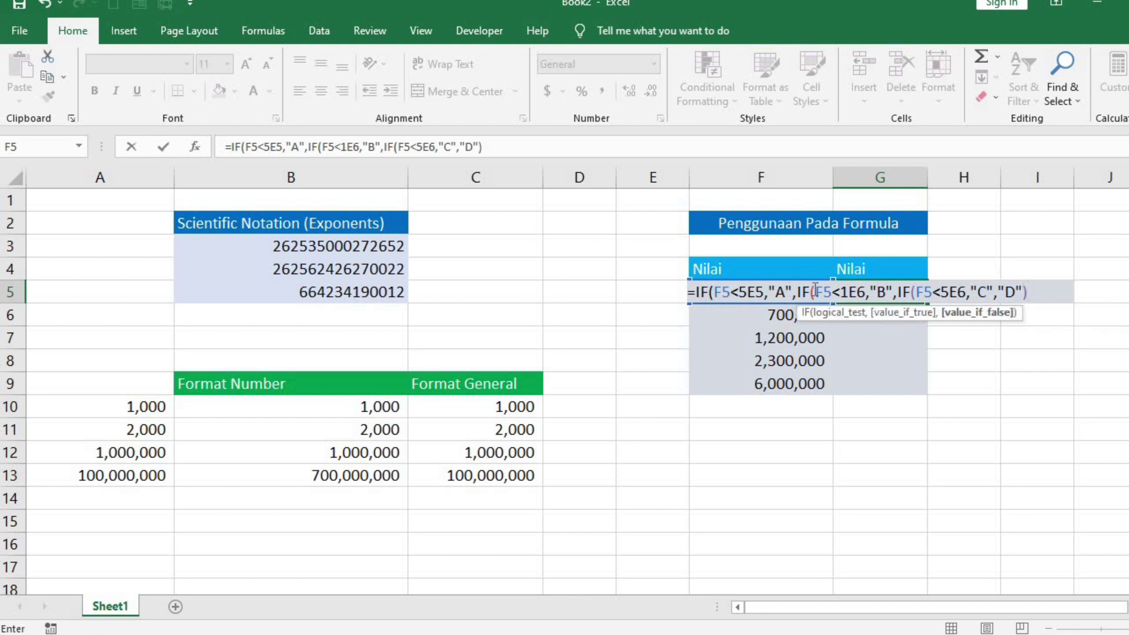
pyautogui.write('))')
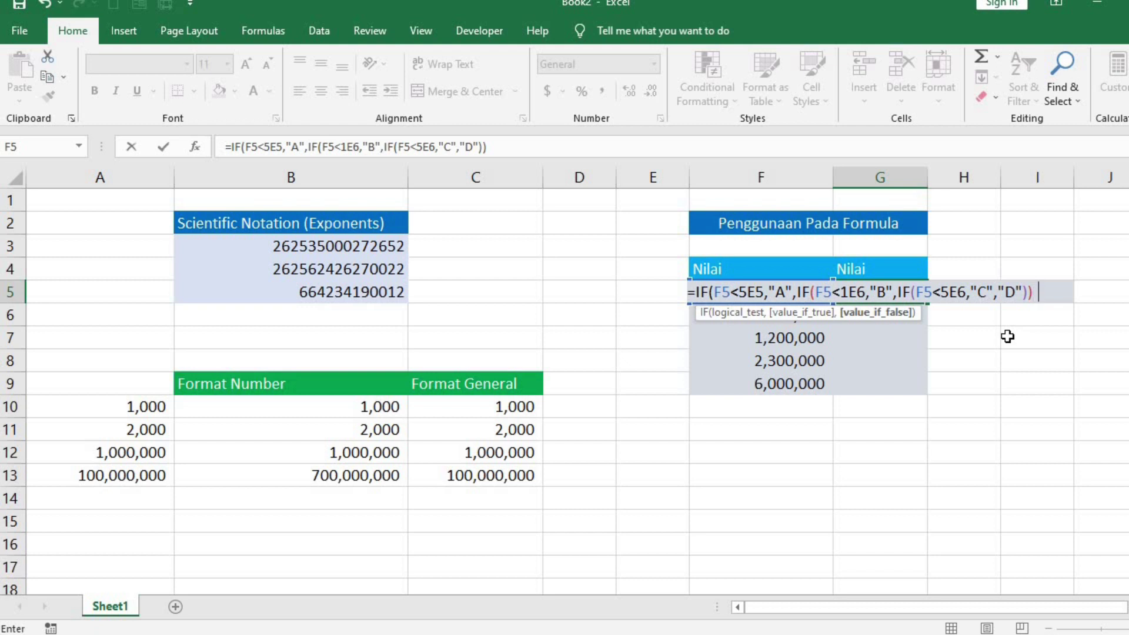
pyautogui.press('Return')
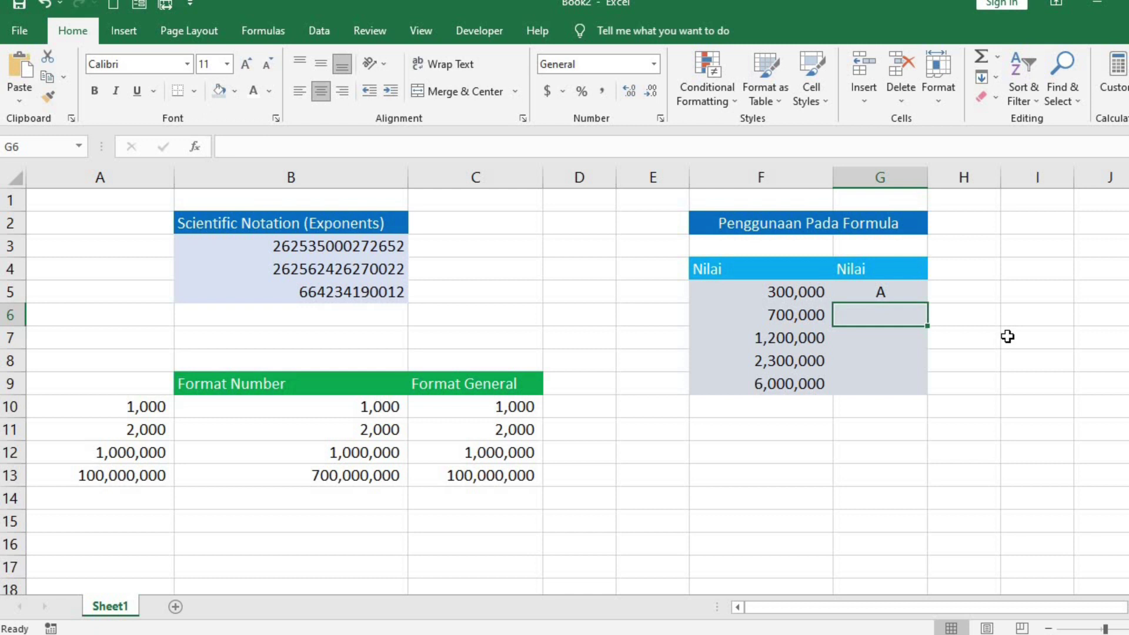
# - Fill the G5 formula down through G9 and check the copied formulas in G6:G9
pyautogui.click(910, 293)
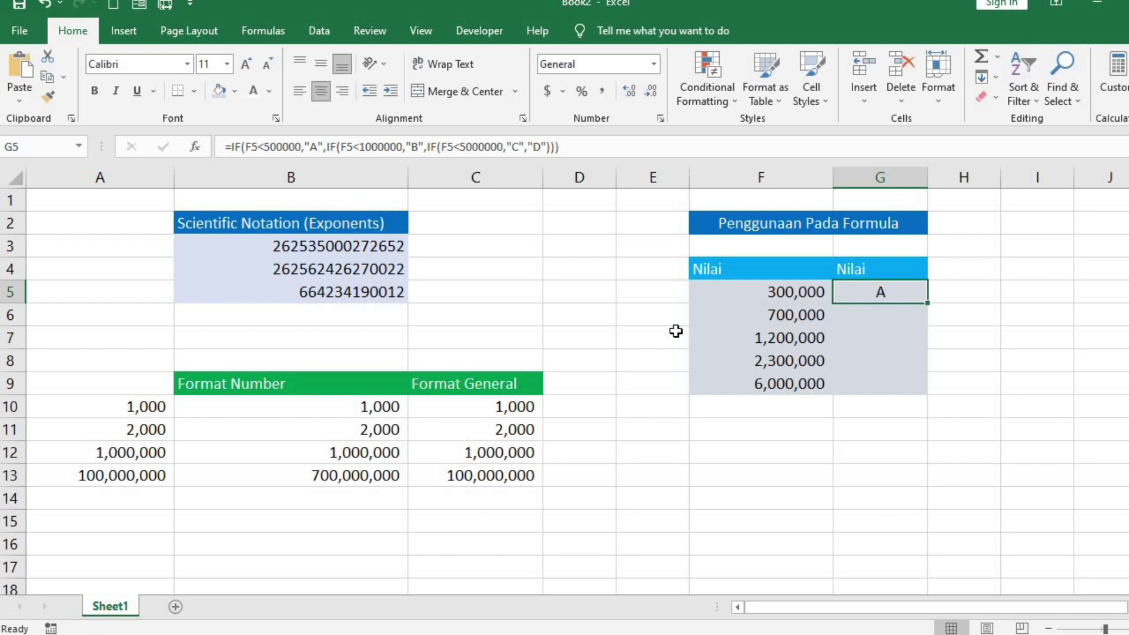
pyautogui.moveTo(927, 303); pyautogui.dragTo(928, 395)
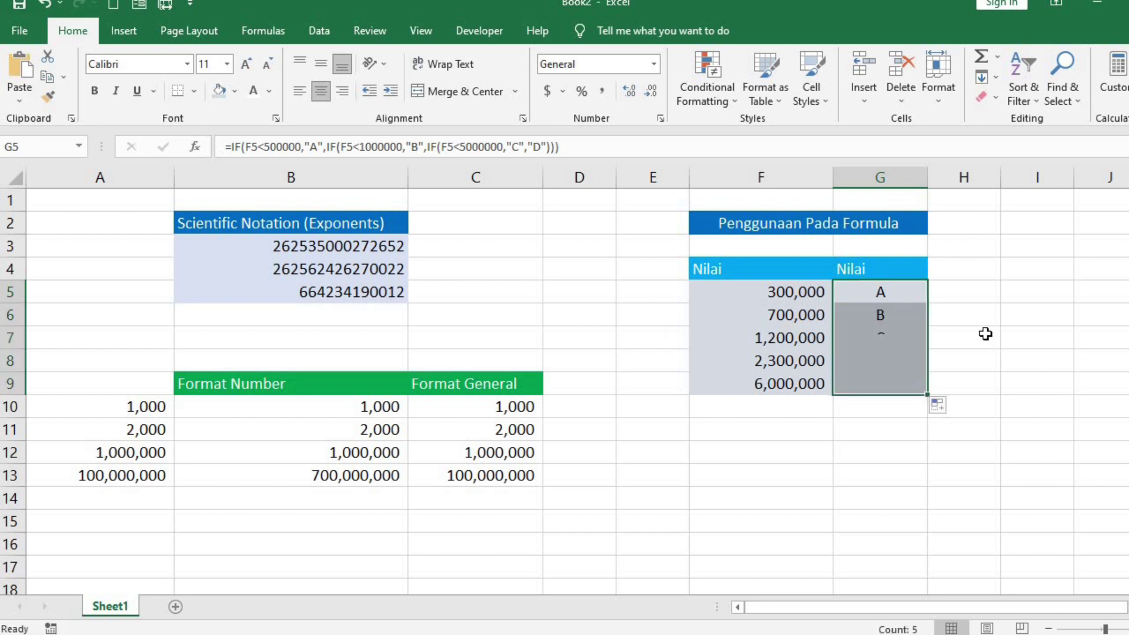
pyautogui.click(986, 333)
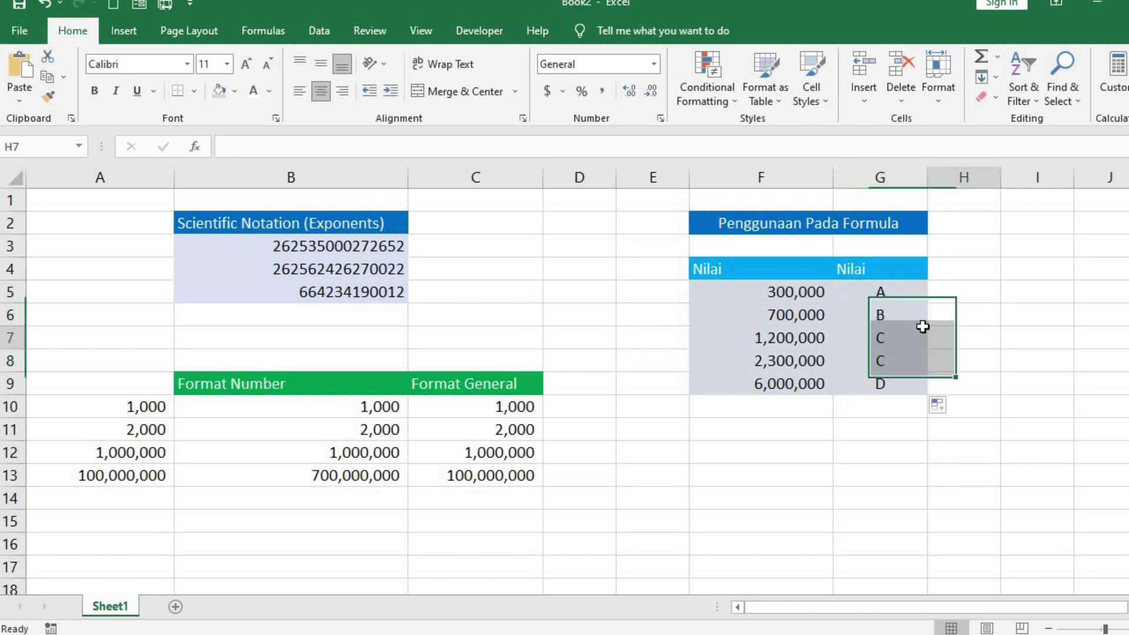
pyautogui.click(878, 319)
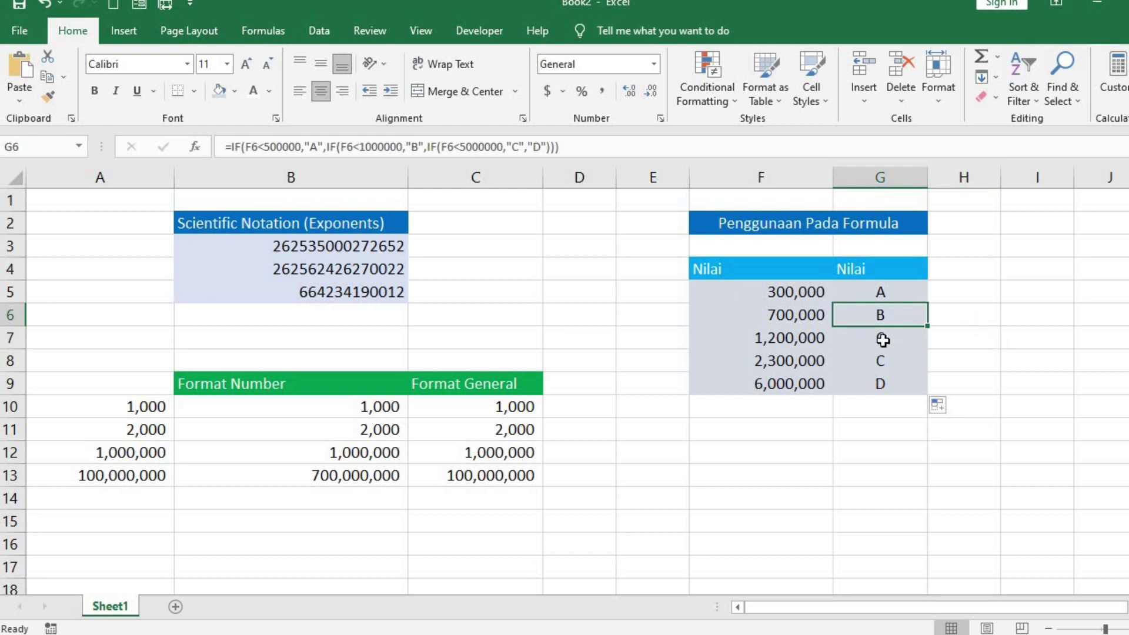
pyautogui.click(882, 341)
pyautogui.click(884, 356)
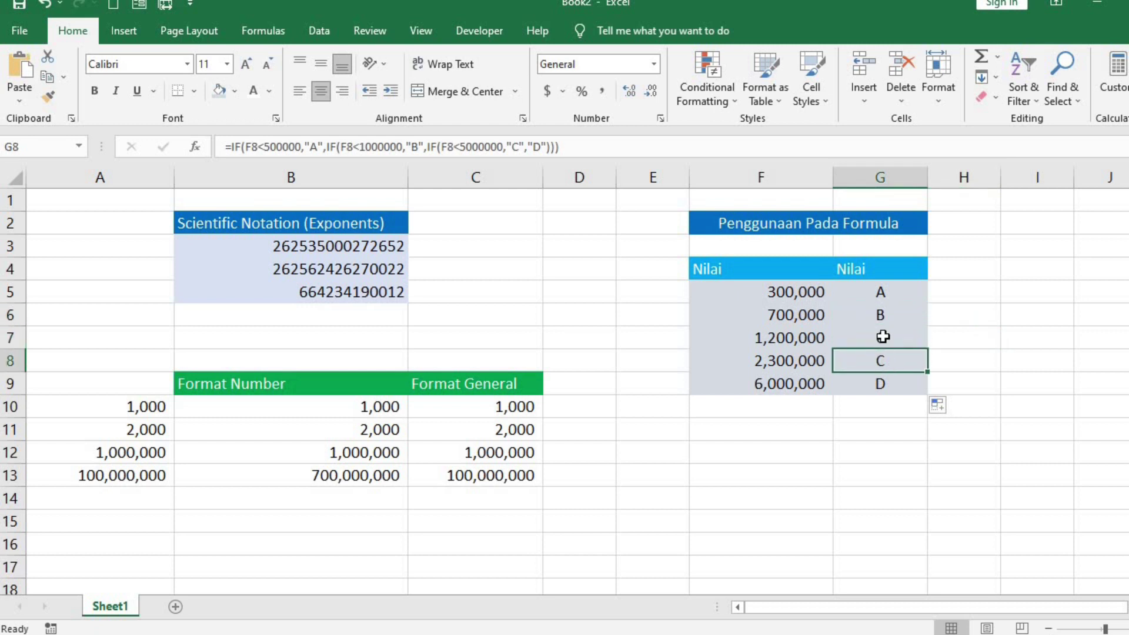
pyautogui.click(882, 383)
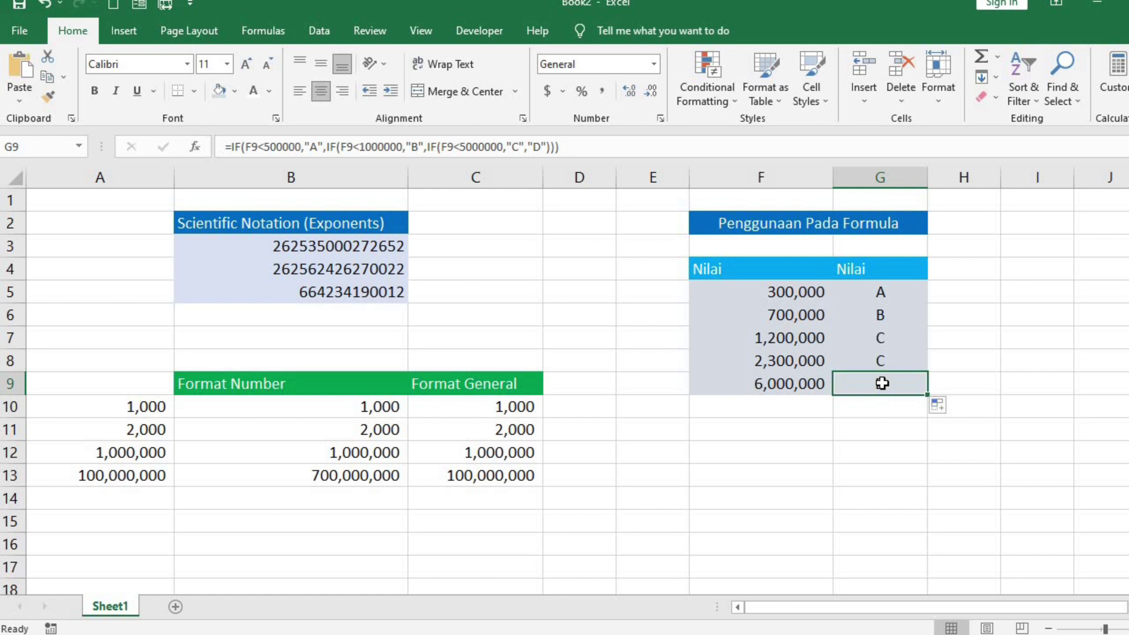
# - Enter 3E5 in B14 and 234E9 in B15, below the Format Number values
pyautogui.click(382, 499)
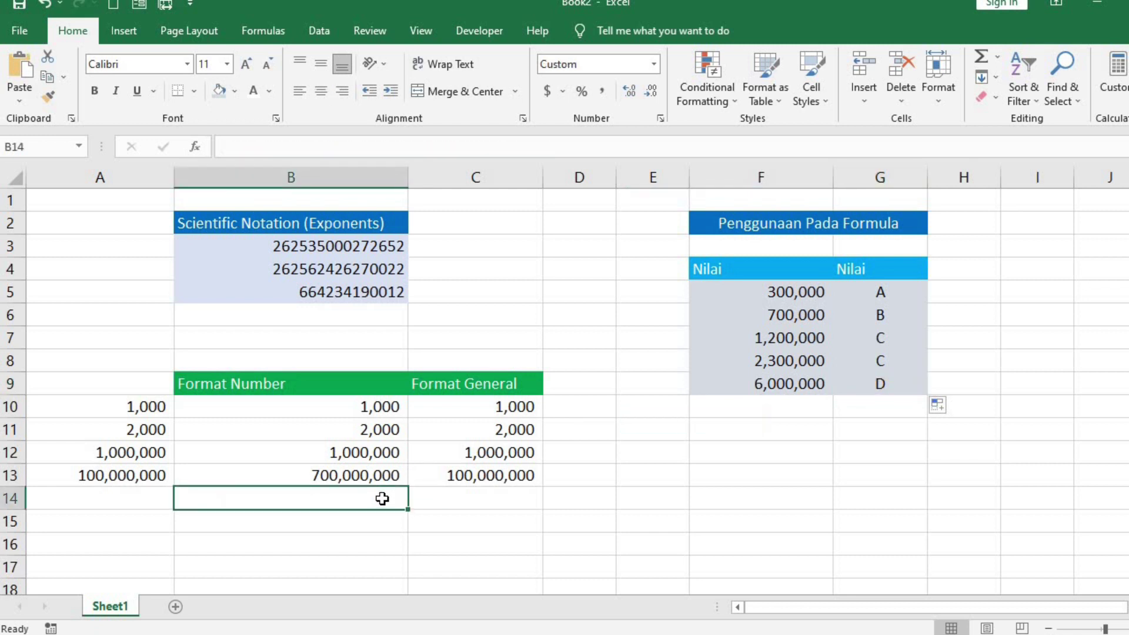
pyautogui.write('3E')
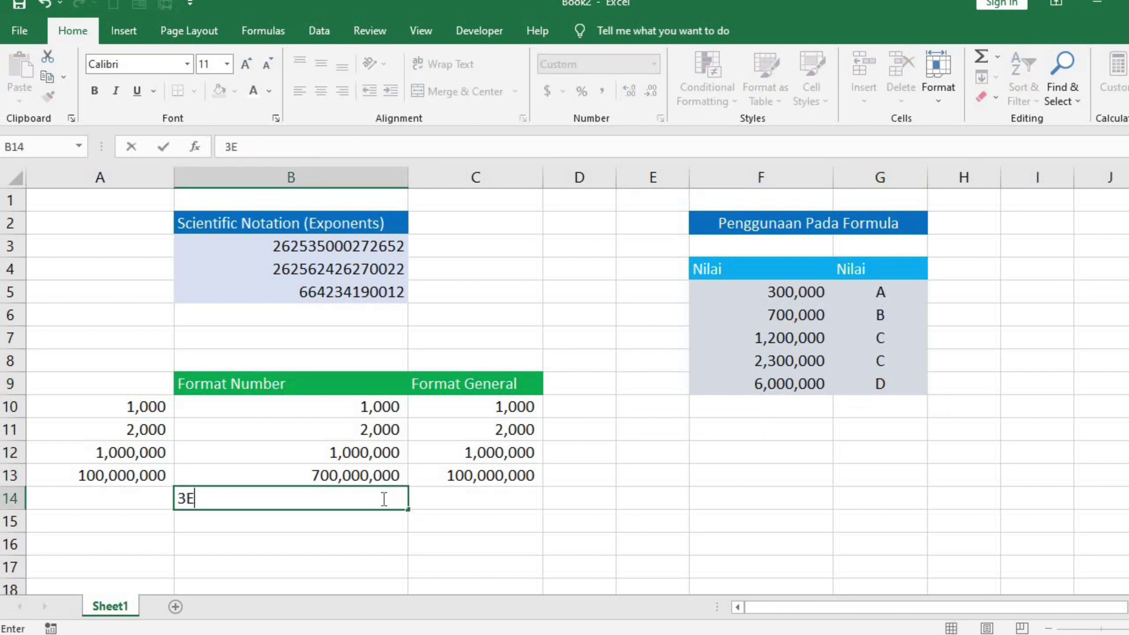
pyautogui.write('5')
pyautogui.press('Return')
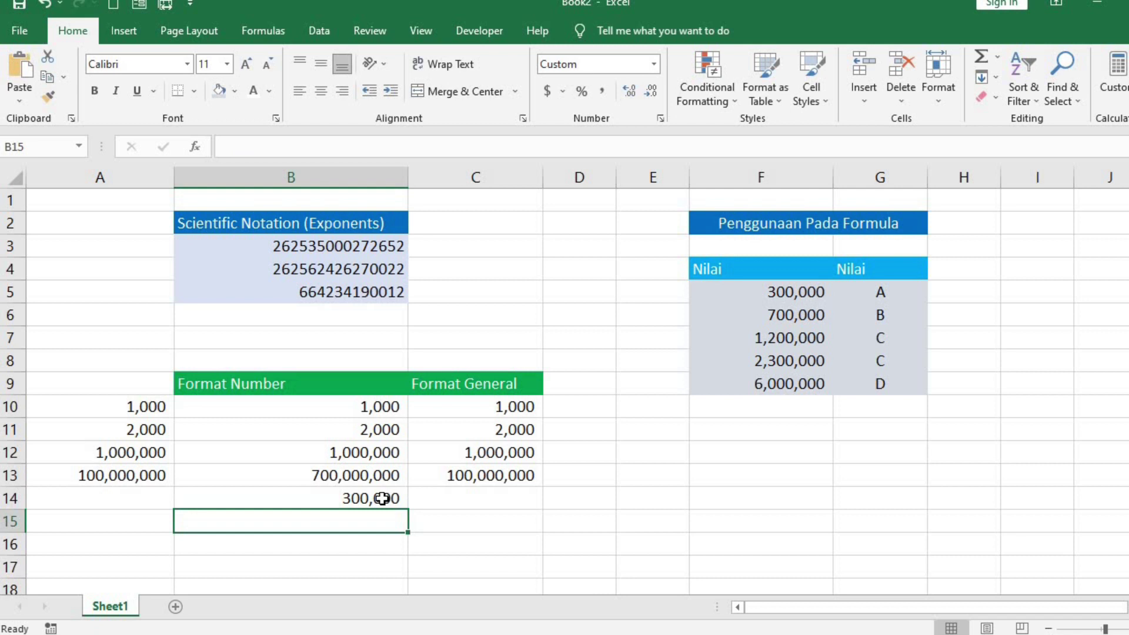
pyautogui.write('234')
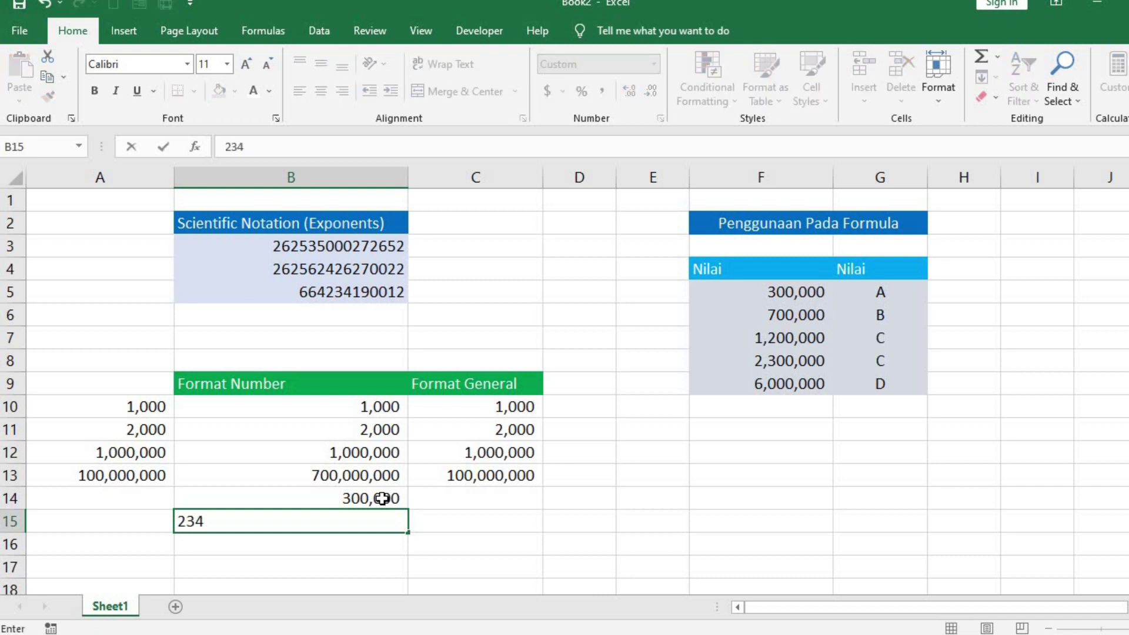
pyautogui.write('E9')
pyautogui.press('Return')
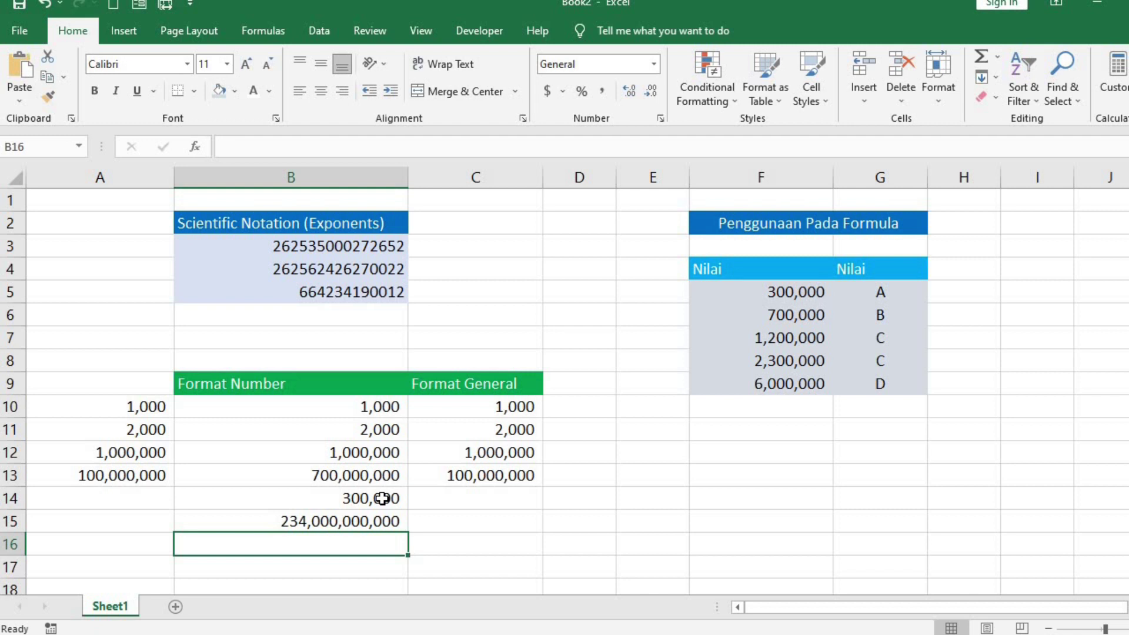
# - Replace the 500000 threshold in the G5 formula with 5E5
pyautogui.click(880, 294)
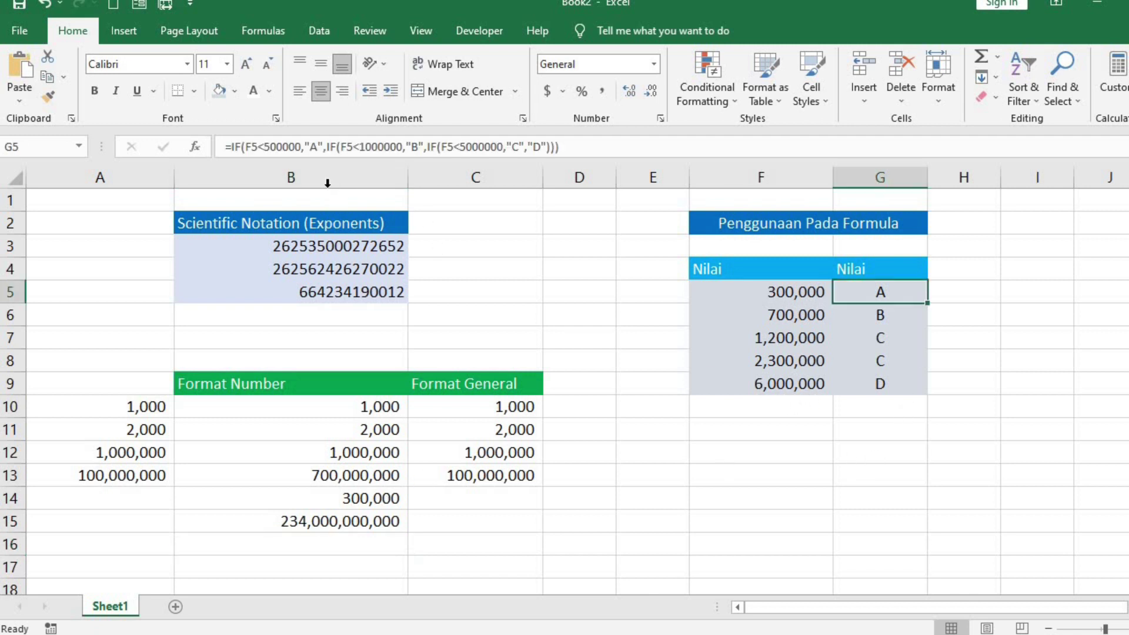
pyautogui.doubleClick(283, 147)
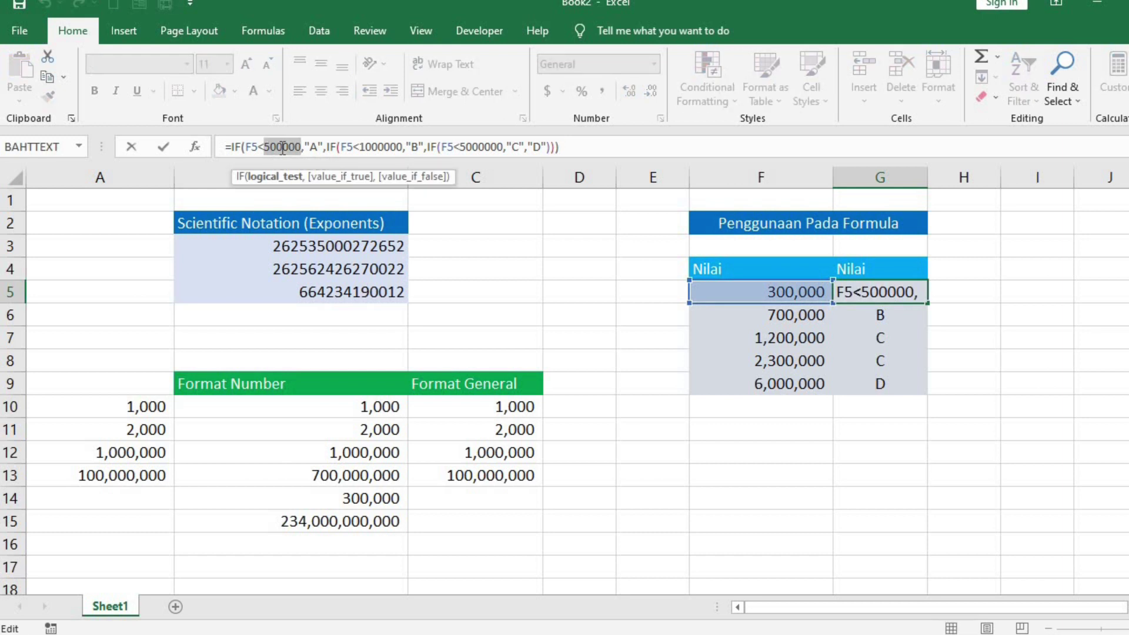
pyautogui.write('5E5')
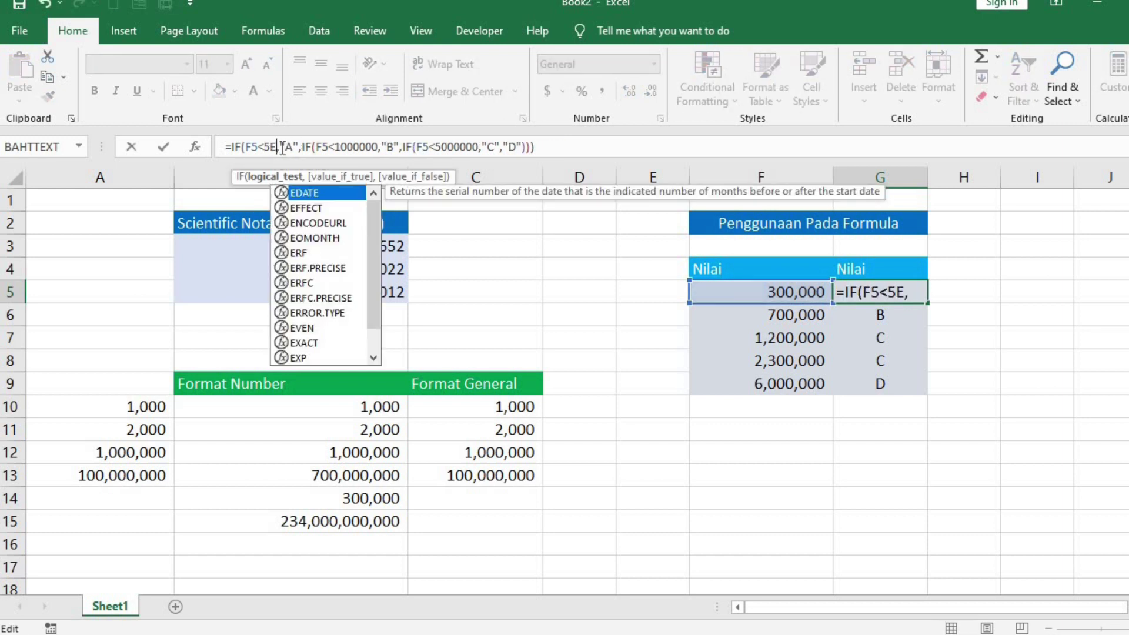